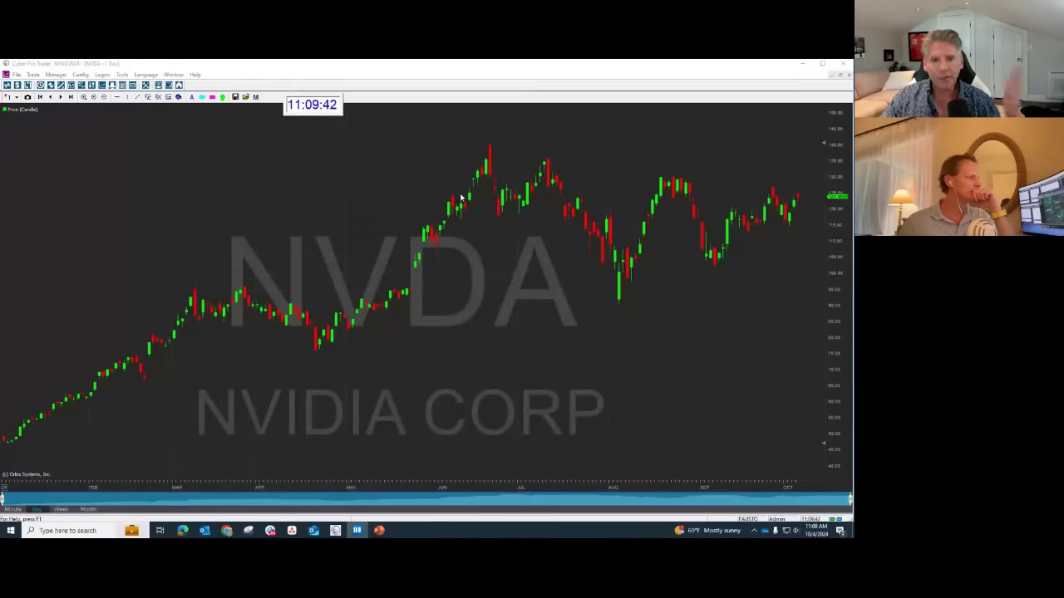
Step: Examine the peaks and pullbacks of the NVDA daily chart from June to September with the crosshair
left_click(83, 398)
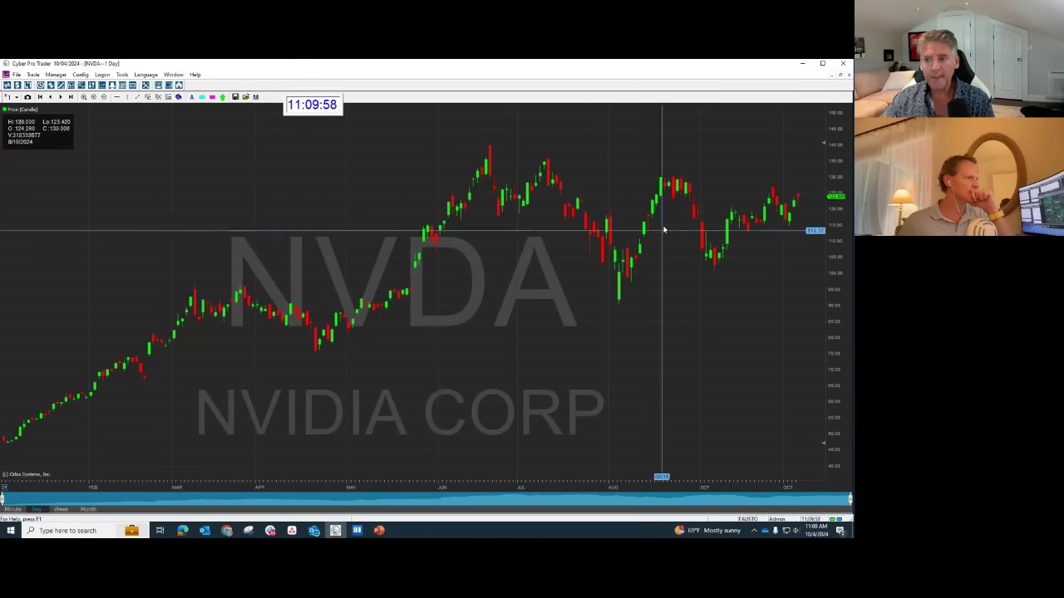
left_click_drag(705, 247, 707, 251)
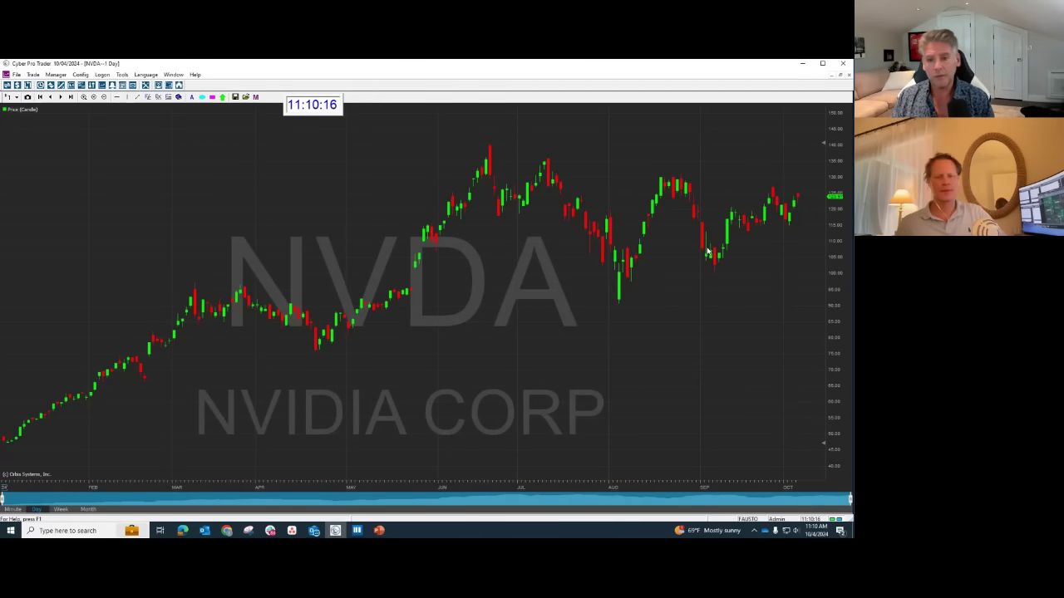
left_click(490, 148)
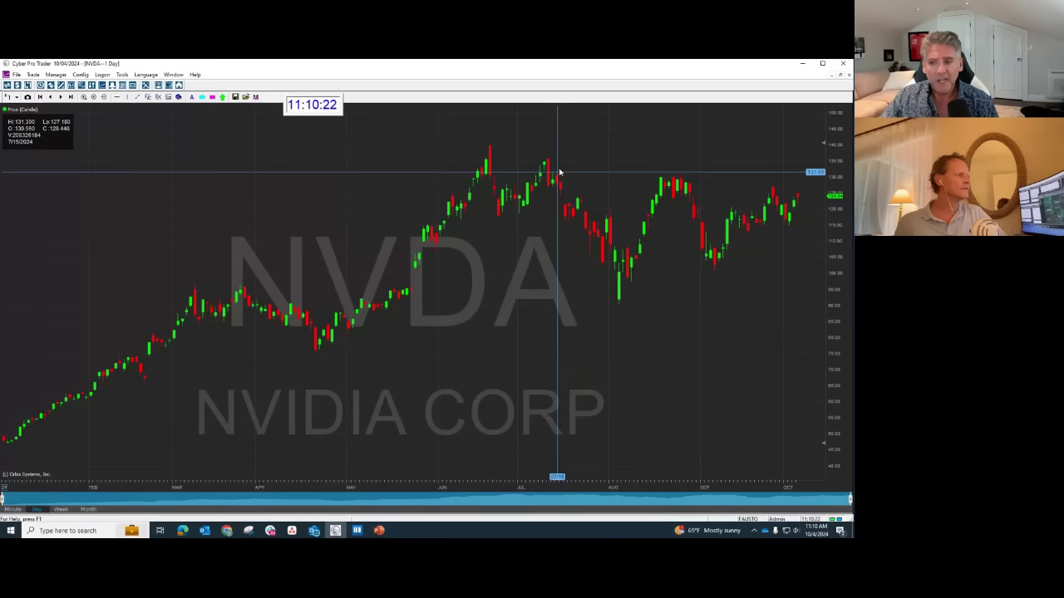
left_click(625, 305)
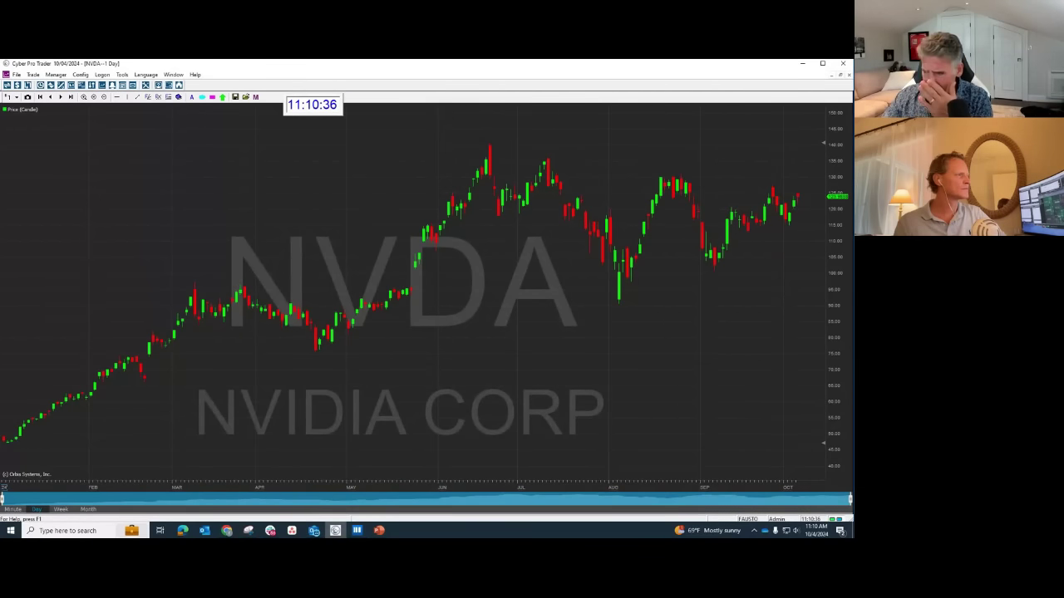
Step: Switch to CTU Bookmap, bring its window over the NVDA daily chart and maximize it
key("alt+Tab")
left_click_drag(708, 105, 495, 106)
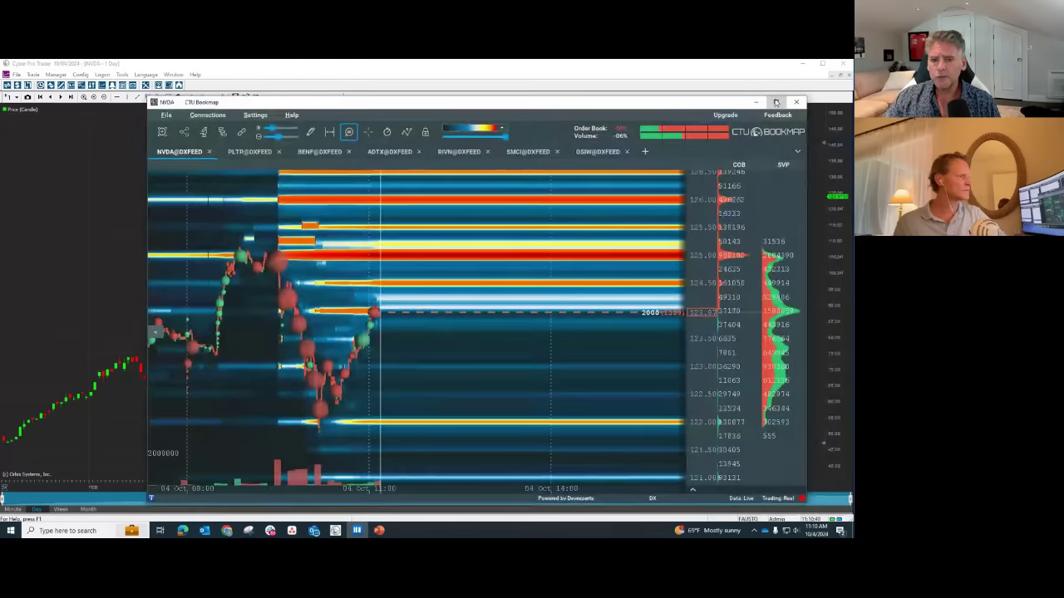
left_click(776, 101)
Step: Widen the NVDA heatmap's price range to cover about 100 to 150 and place the Bookmap window beside the daily chart
scroll(755, 223, "down", 3)
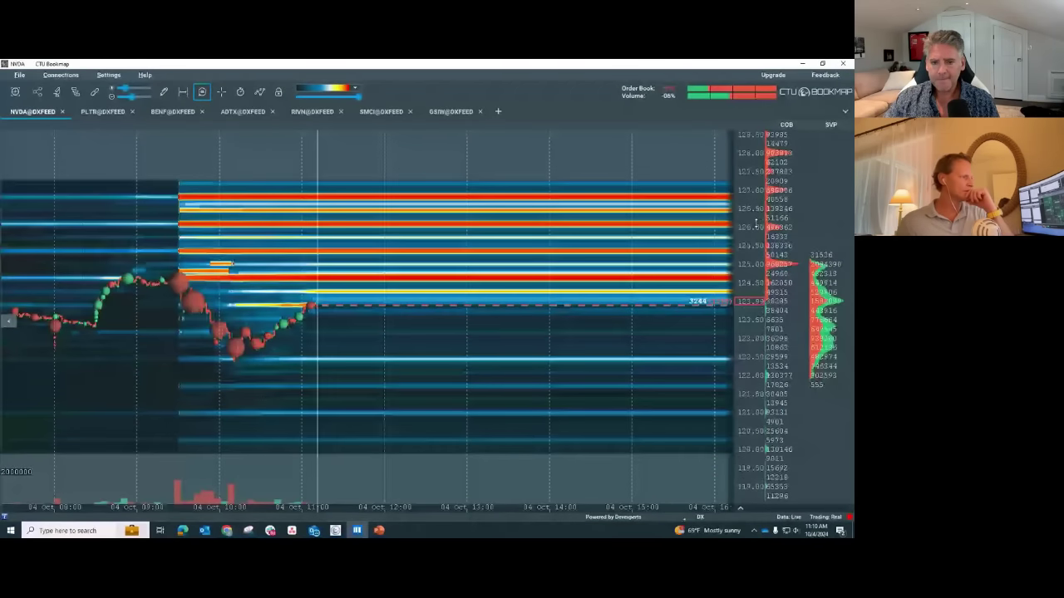
scroll(756, 223, "down", 5)
scroll(755, 221, "down", 3)
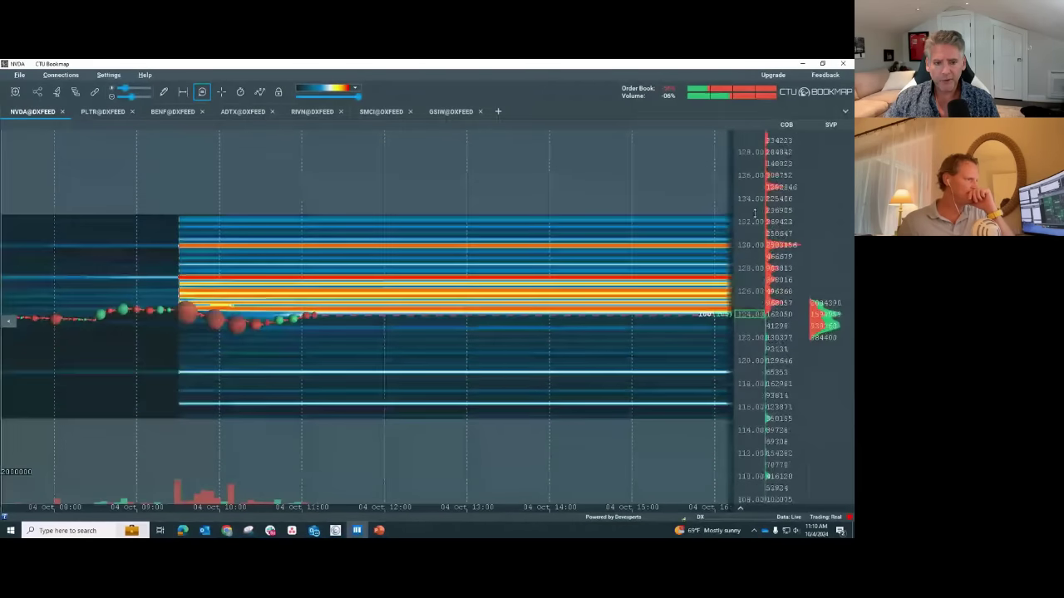
scroll(754, 215, "down", 3)
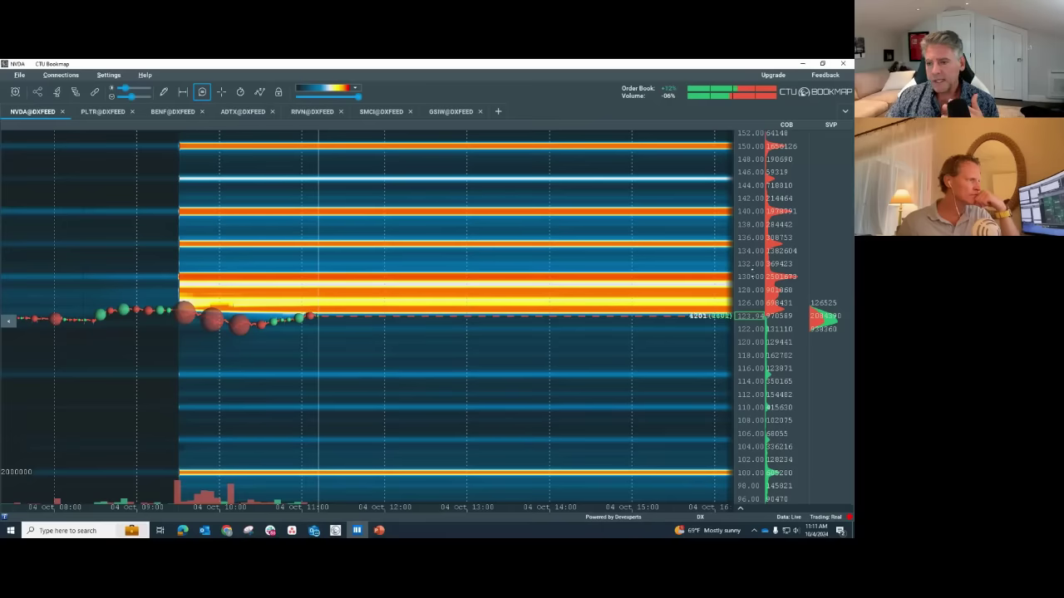
scroll(751, 271, "up", 4)
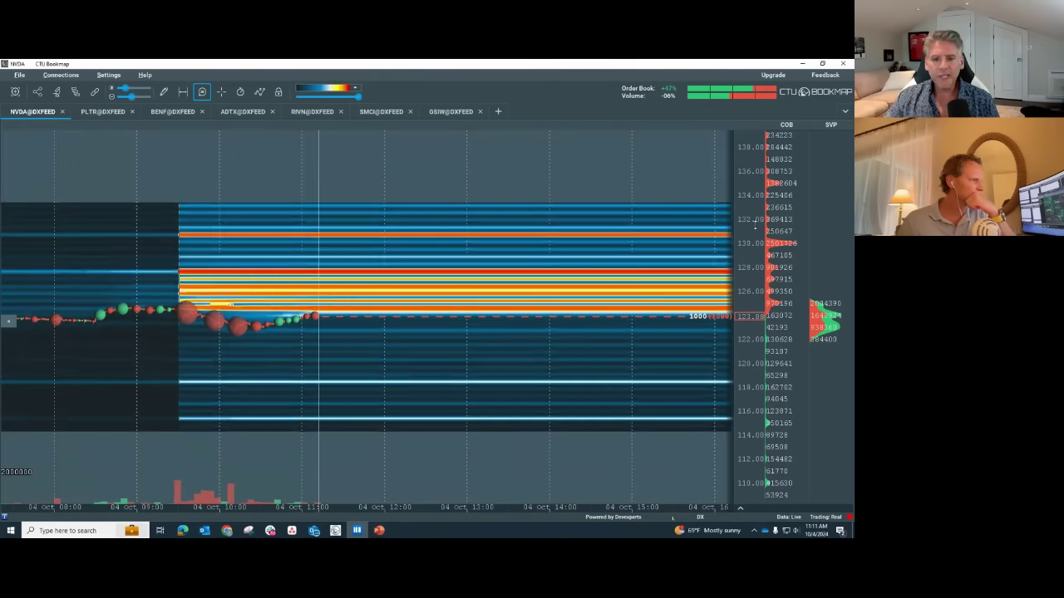
left_click_drag(557, 64, 412, 92)
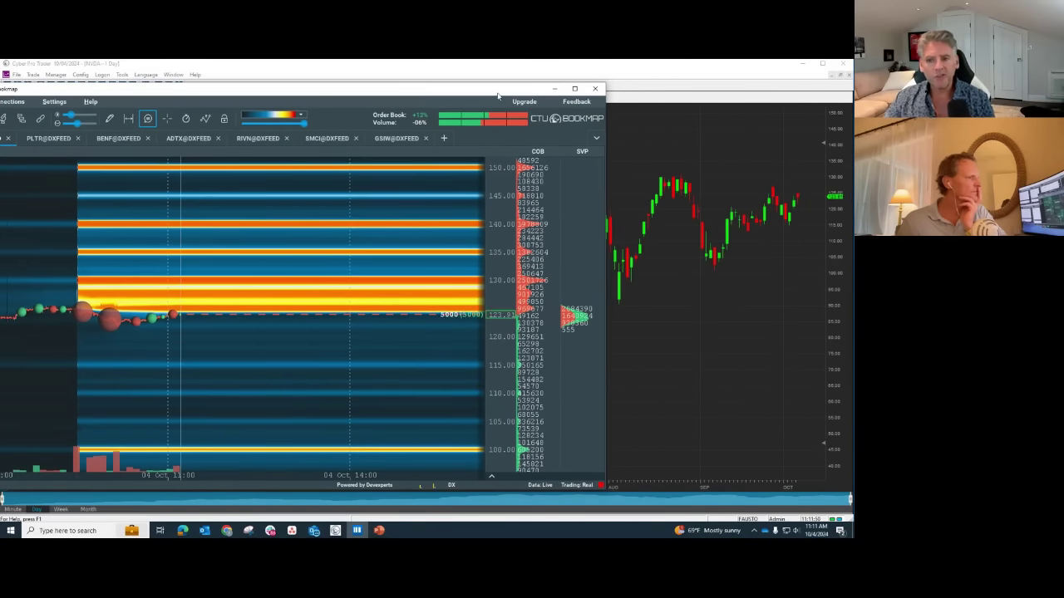
left_click_drag(438, 94, 337, 96)
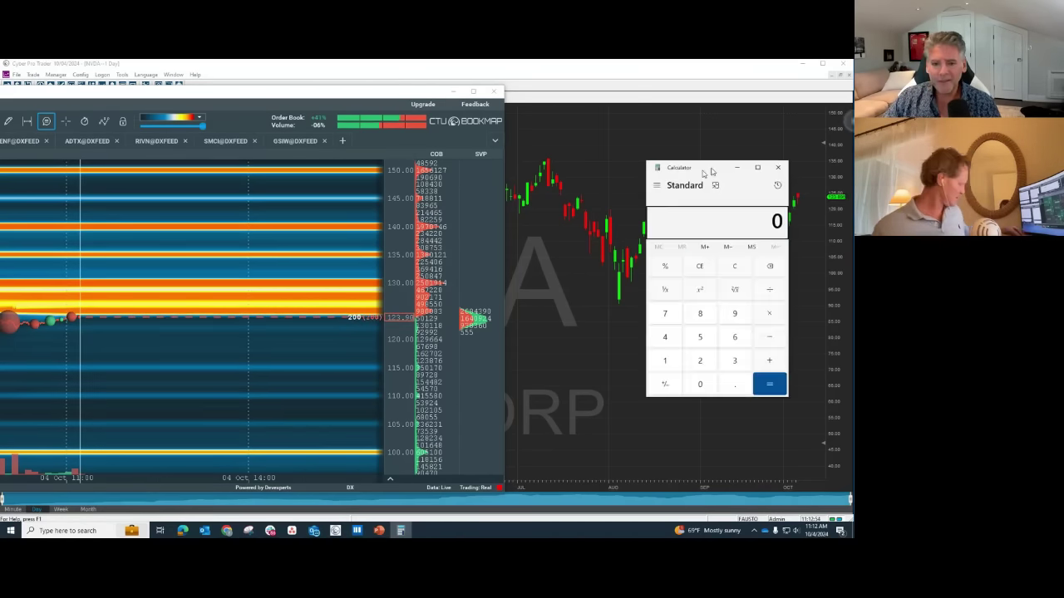
Step: Multiply 2,500,000 by 130 in Calculator, with its window placed over the daily chart, and minimize Calculator
left_click(635, 370)
left_click(636, 347)
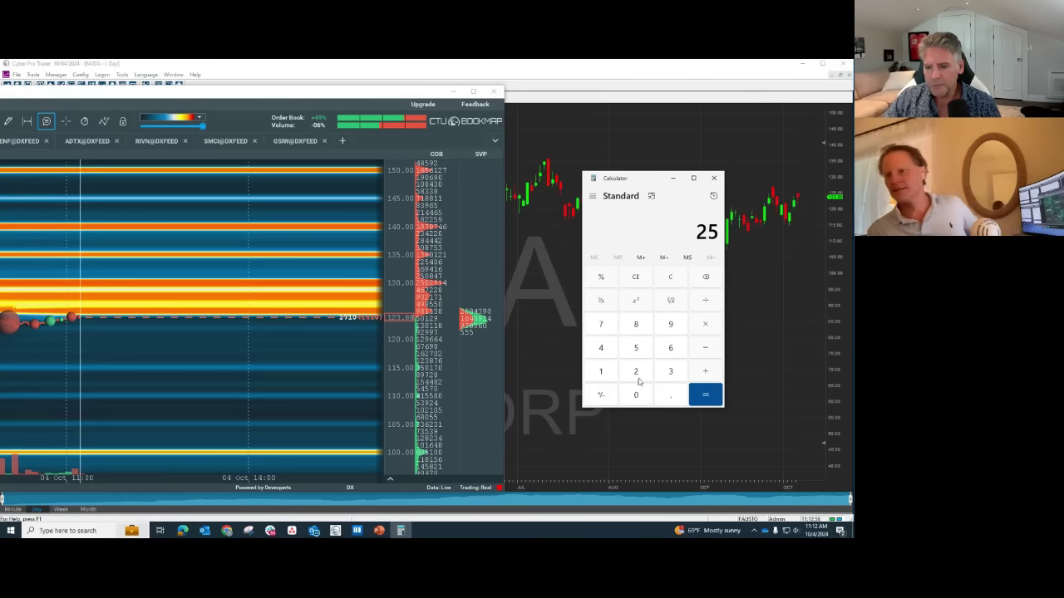
left_click(638, 395)
left_click(637, 395)
left_click(637, 395)
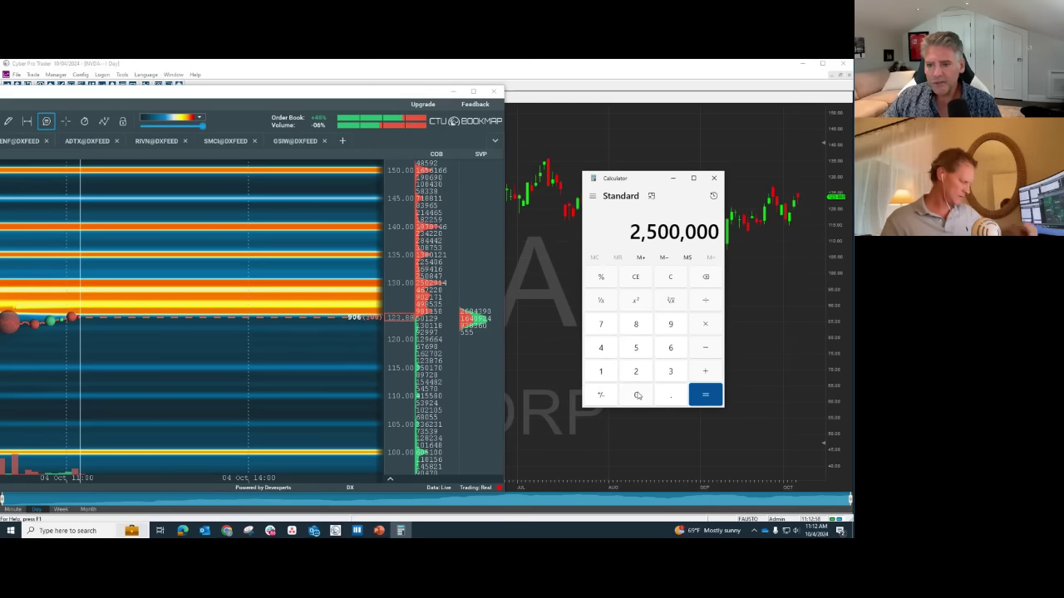
left_click(708, 324)
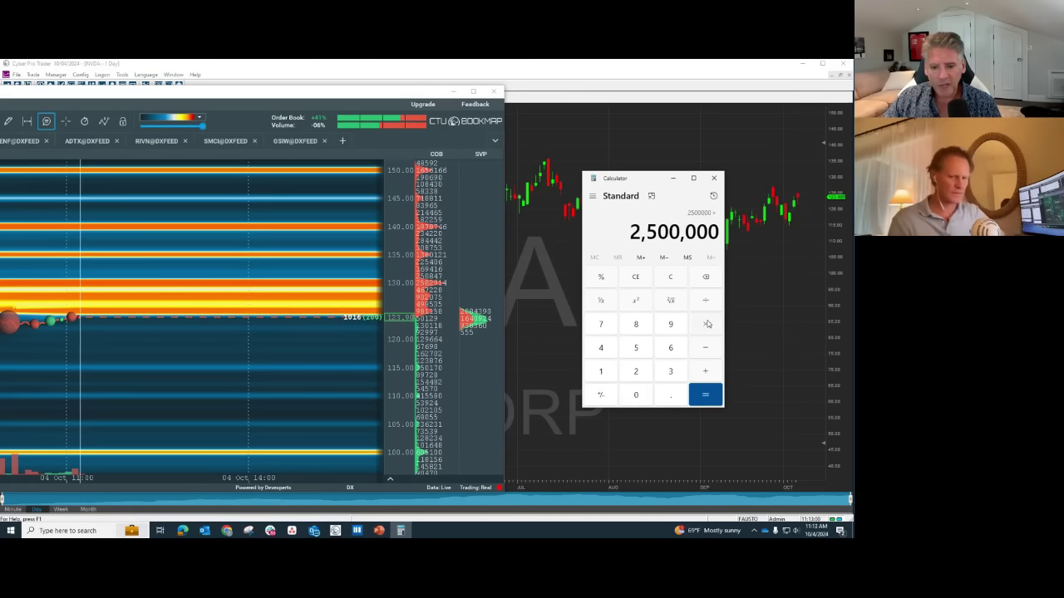
left_click(610, 371)
left_click(670, 372)
left_click(646, 392)
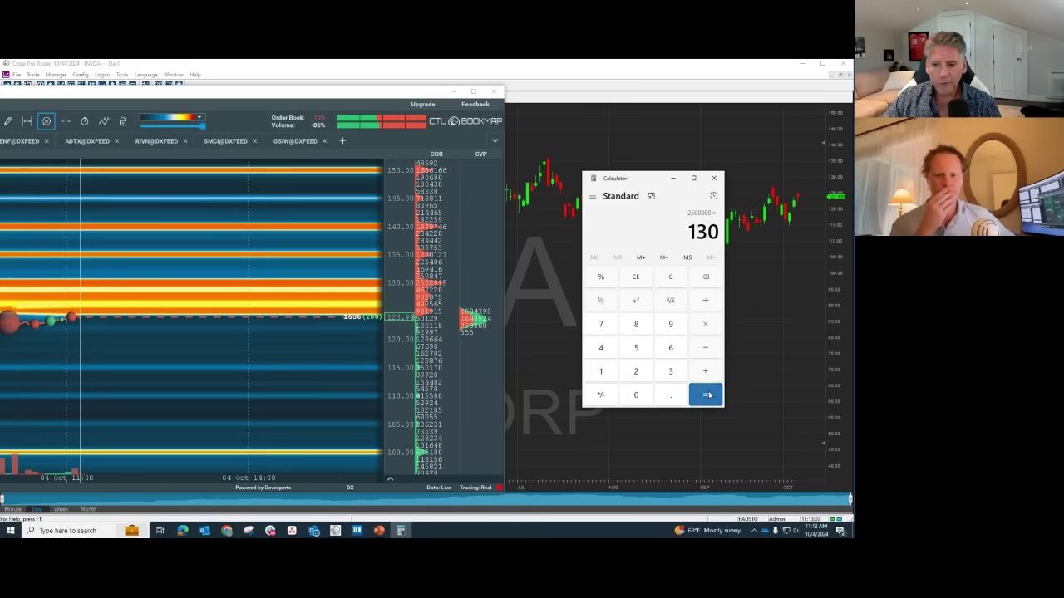
left_click(707, 395)
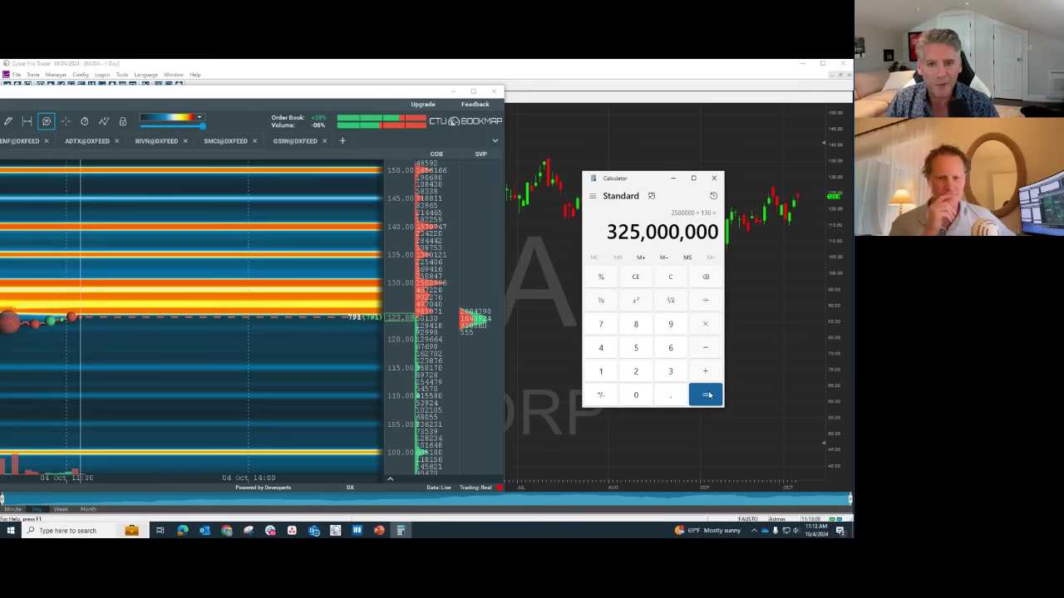
left_click(672, 178)
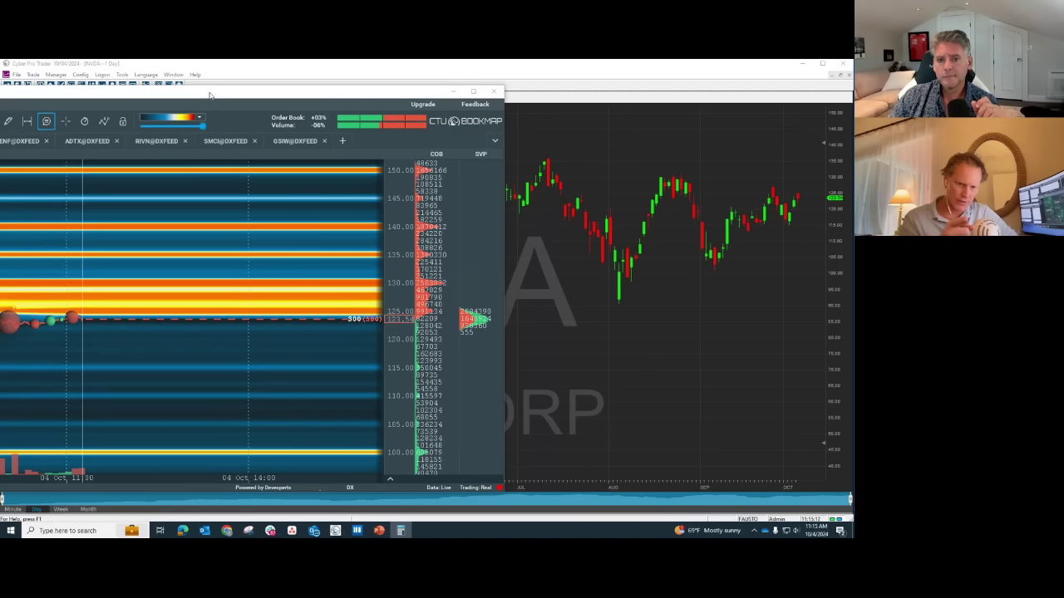
Step: Narrow the NVDA heatmap to about 121–126.50 and examine the large trades after the market open
left_click(330, 94)
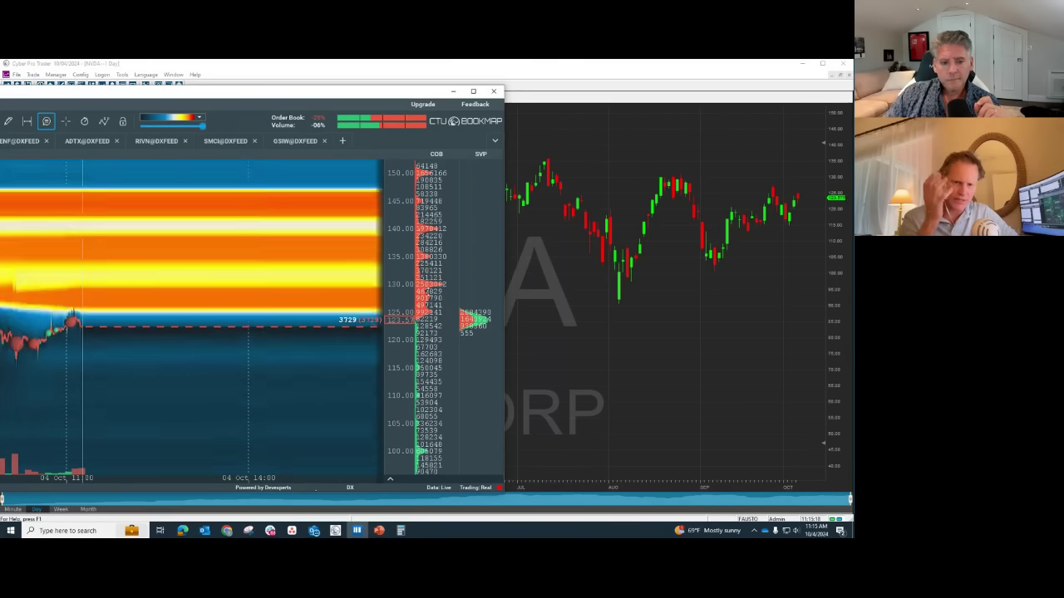
left_click_drag(159, 93, 271, 93)
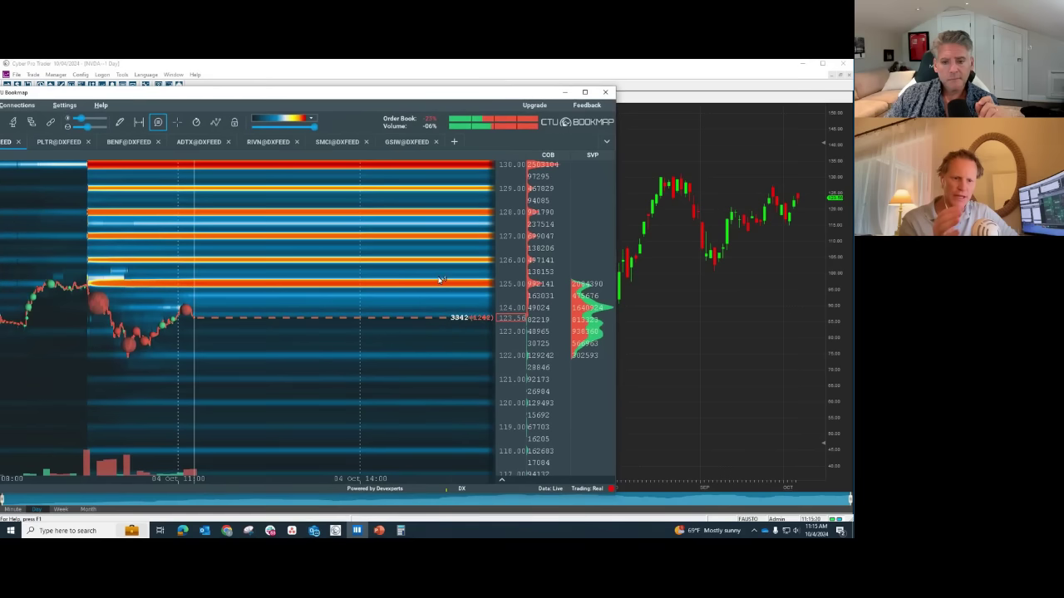
scroll(399, 333, "up", 3)
left_click_drag(518, 391, 521, 363)
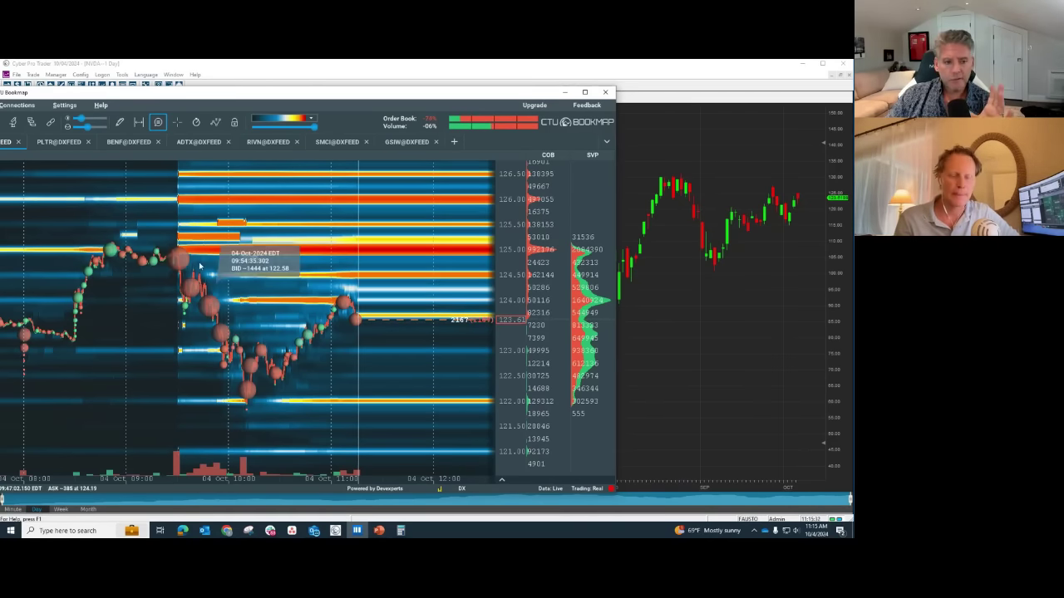
mouse_move(176, 263)
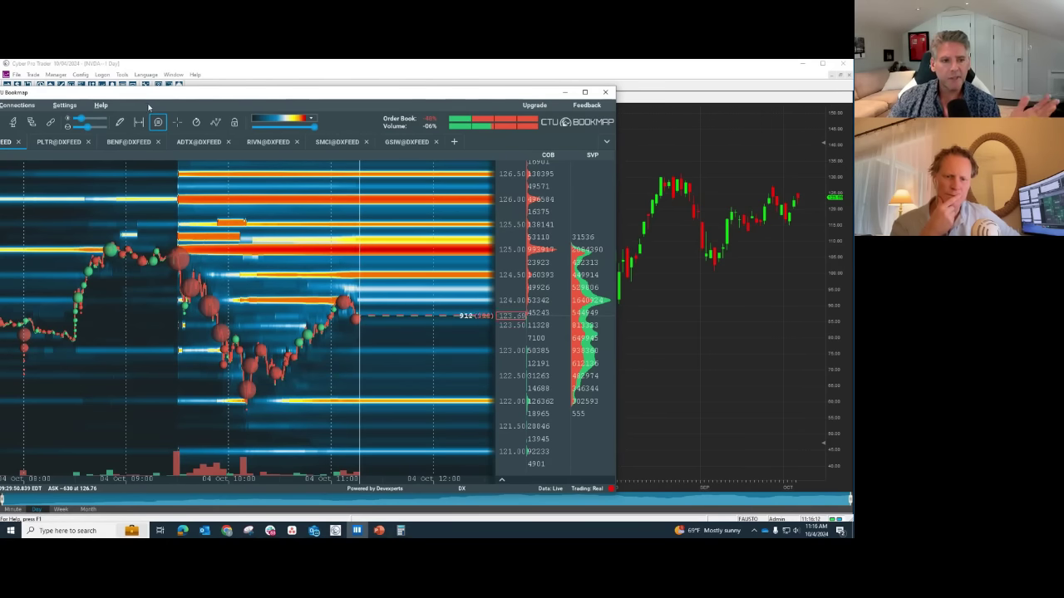
Step: Show the SMCI order book heatmap in Bookmap, then move the Bookmap window clear of the NVDA daily chart
left_click_drag(145, 94, 181, 91)
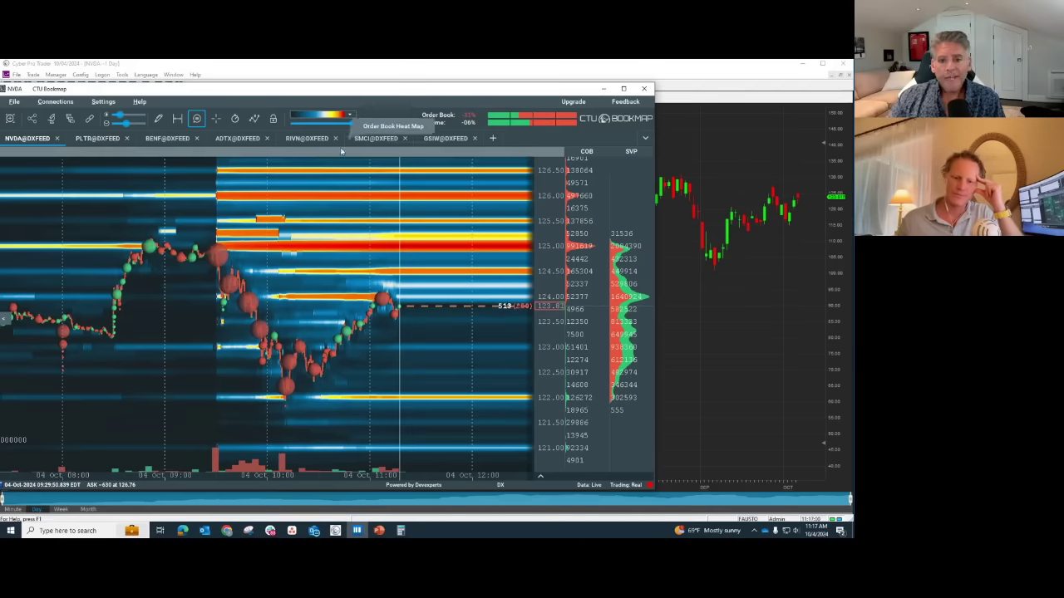
left_click(374, 138)
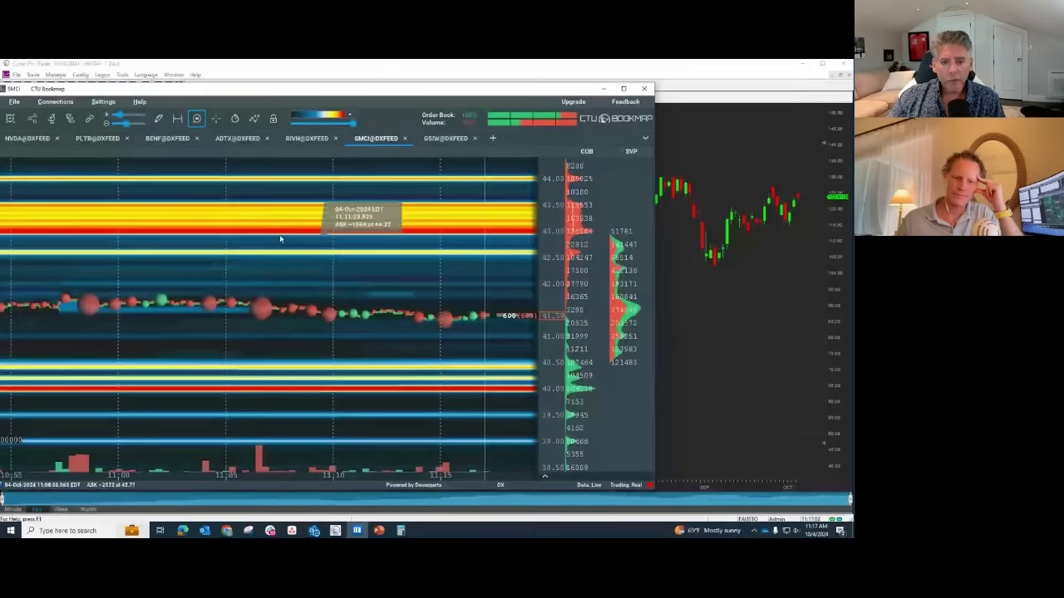
left_click_drag(325, 83, 848, 103)
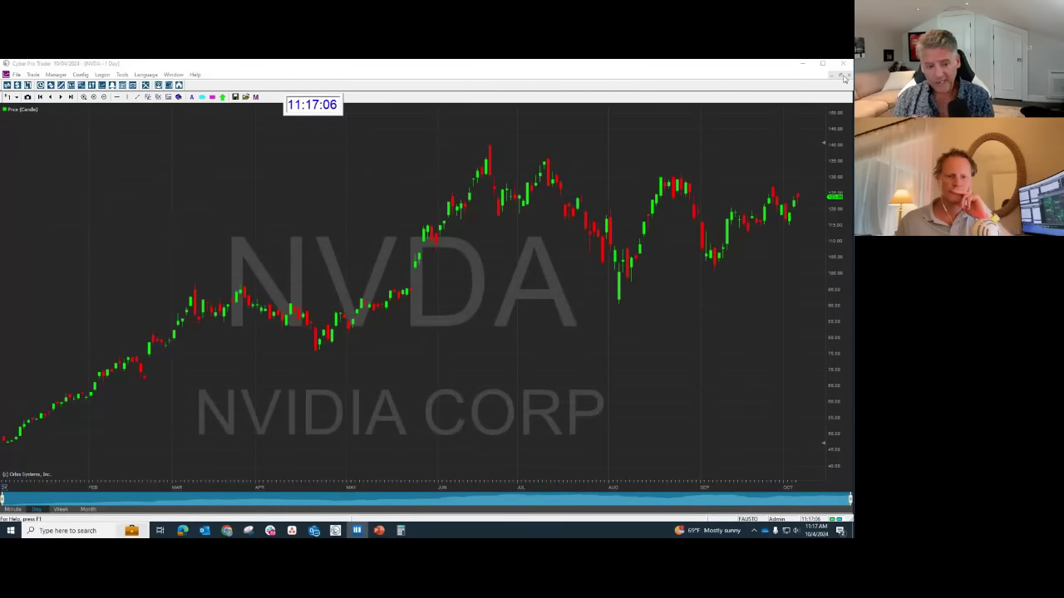
Step: Load the symbol SMCI in the Cyber Pro Trader workspace and view its daily chart enlarged before restoring the layout
left_click(844, 77)
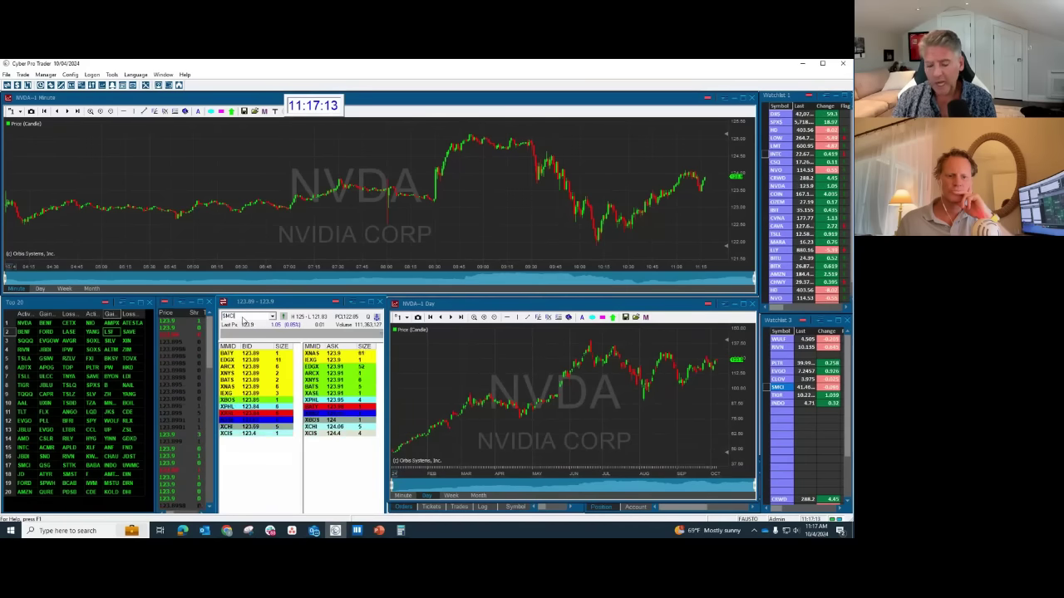
left_click(243, 318)
type("SMCI")
key("Return")
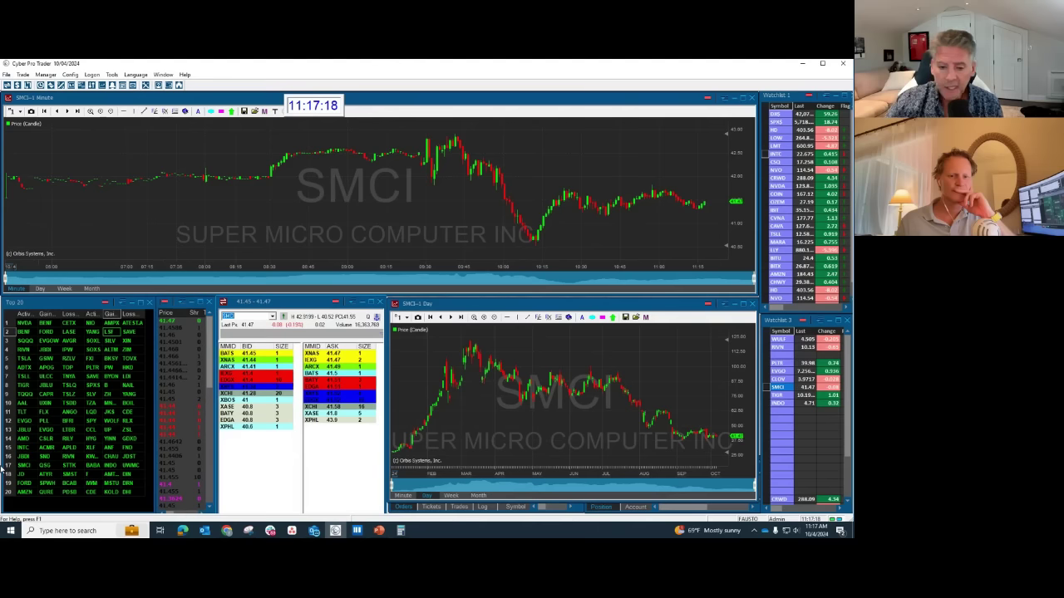
left_click(743, 304)
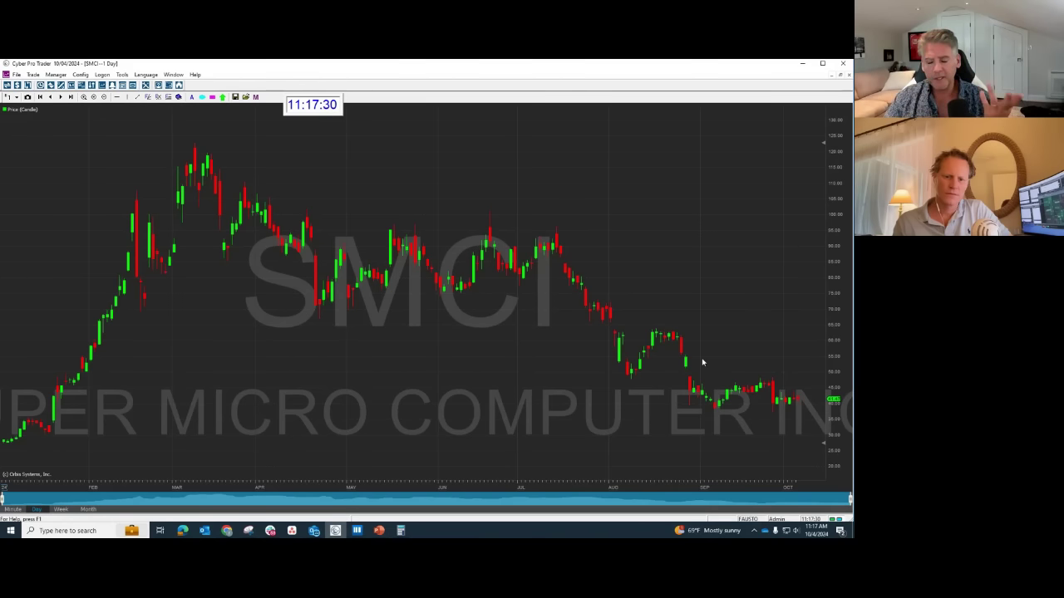
left_click(841, 75)
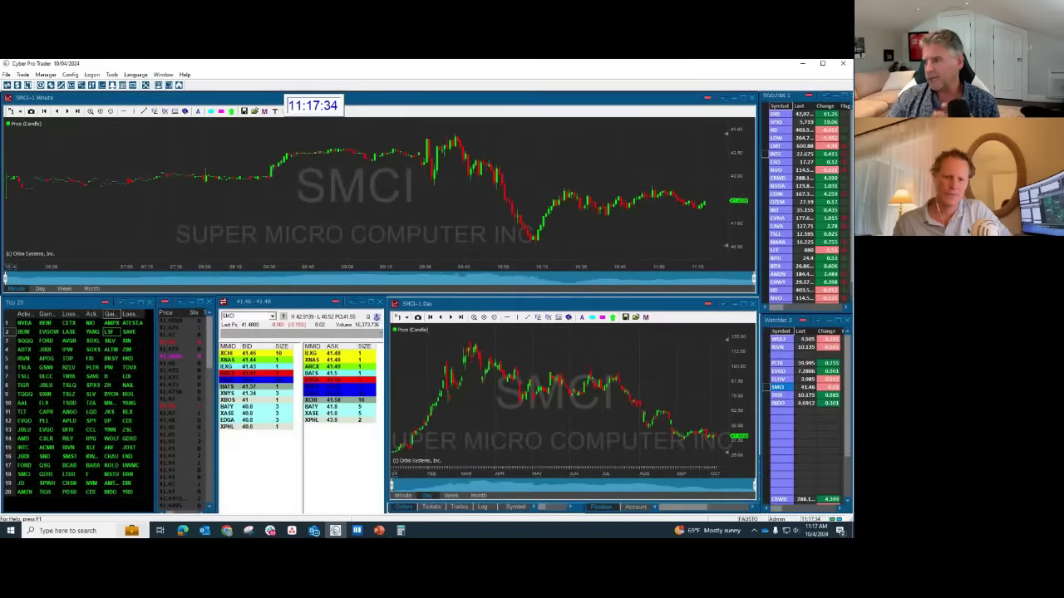
Step: Bring the Bookmap window back over the workspace and widen the SMCI heatmap's time range to begin before 09:30
left_click_drag(854, 102, 424, 101)
scroll(357, 281, "down", 3)
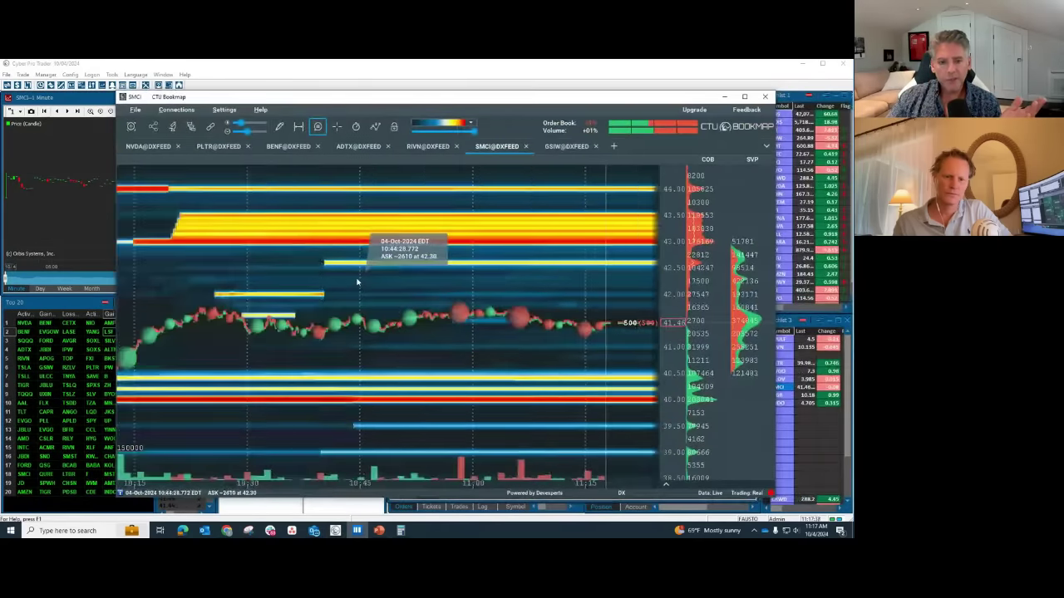
scroll(357, 281, "down", 3)
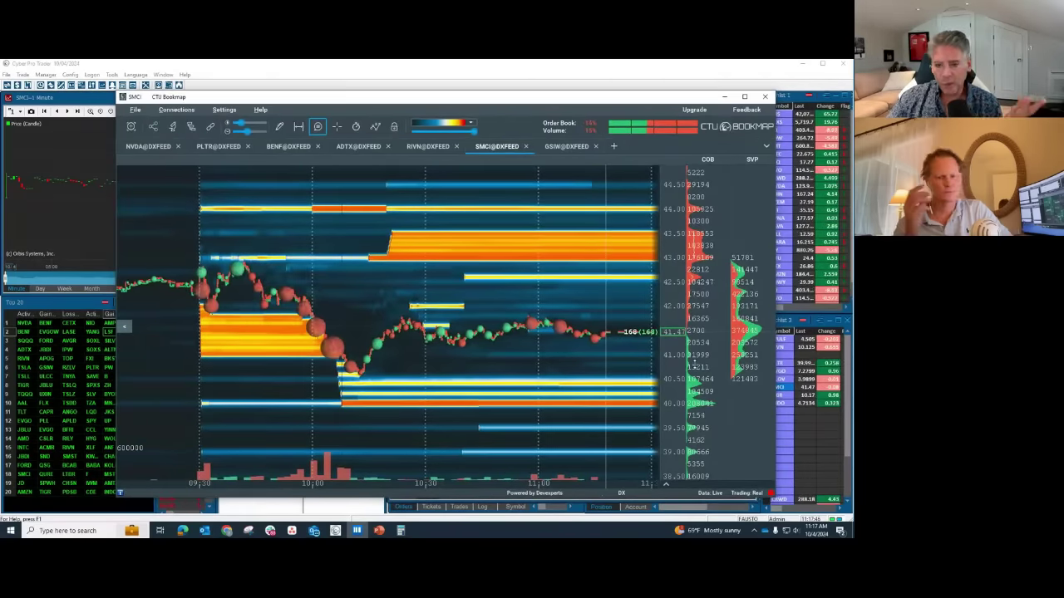
Step: Examine the stacked bids during SMCI's 09:40–10:15 decline, restore the wider session view, and move Bookmap off the workspace
scroll(316, 266, "up", 5)
left_click_drag(668, 301, 485, 290)
scroll(228, 245, "up", 2)
left_click_drag(228, 244, 324, 268)
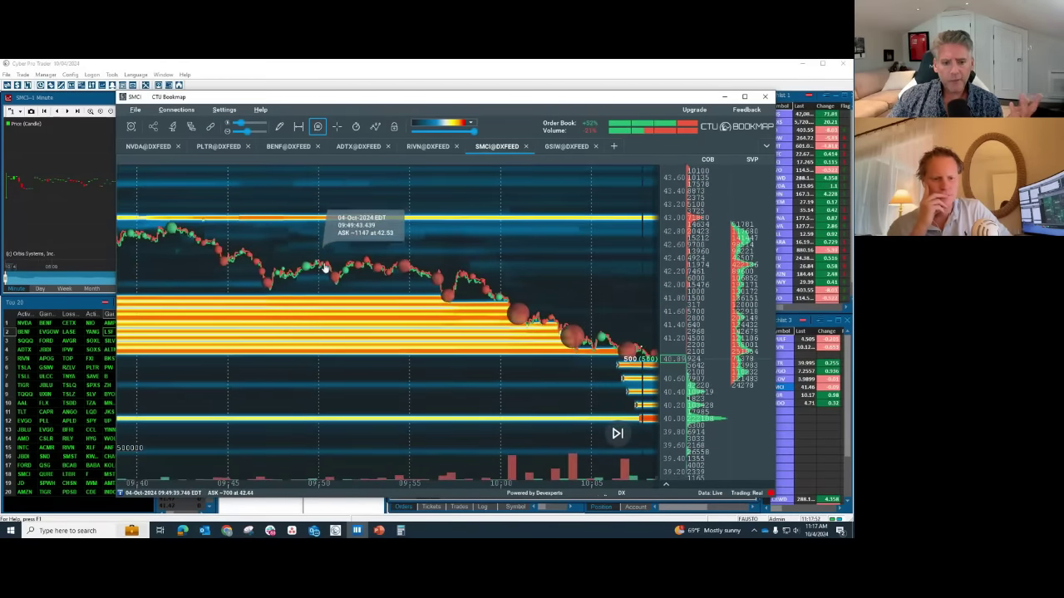
scroll(366, 278, "up", 2)
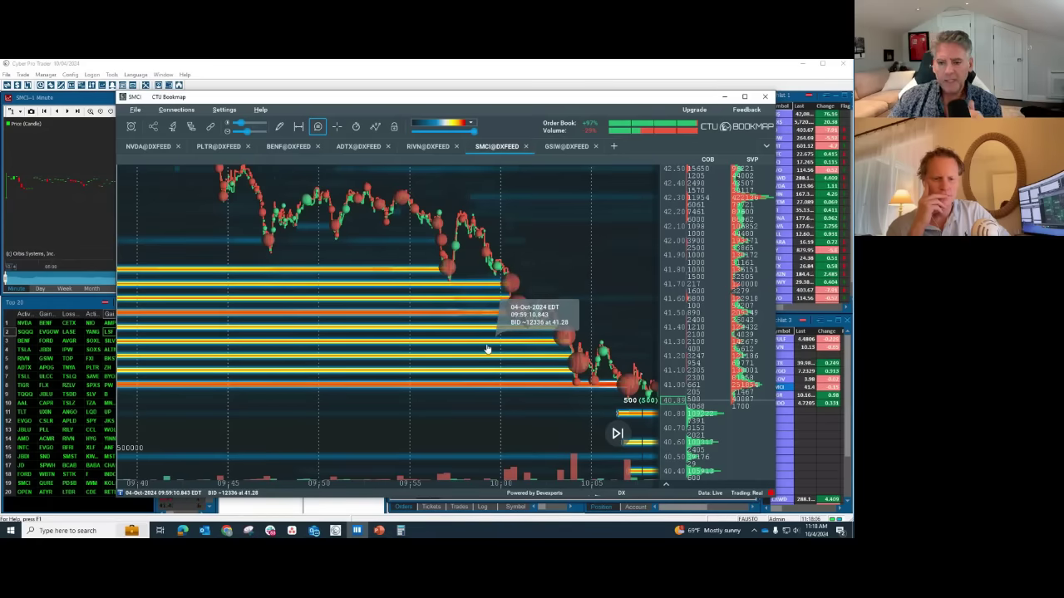
left_click_drag(603, 295, 412, 273)
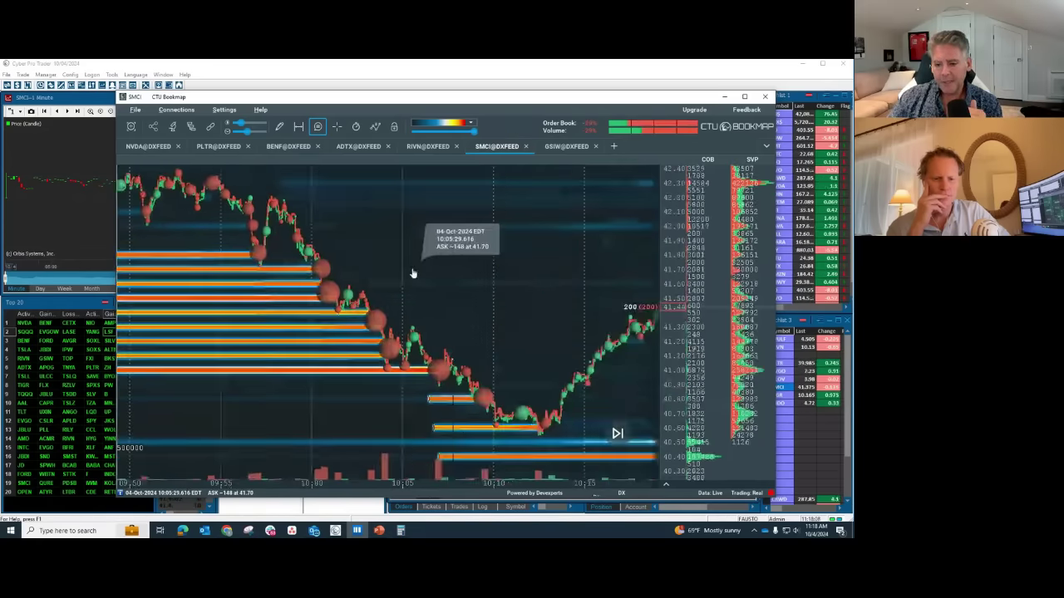
scroll(670, 264, "down", 3)
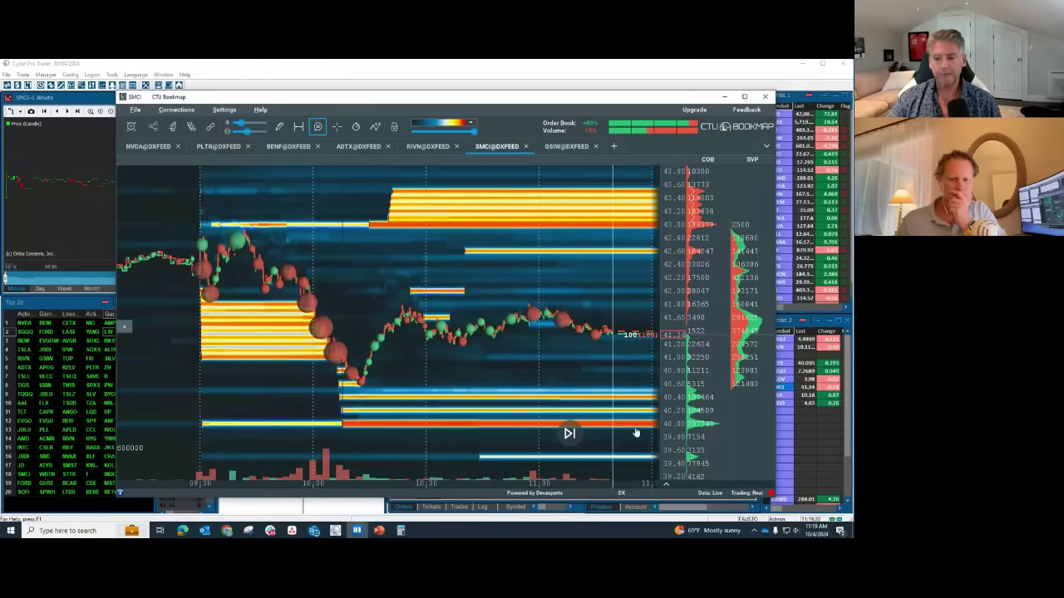
left_click_drag(321, 104, 852, 125)
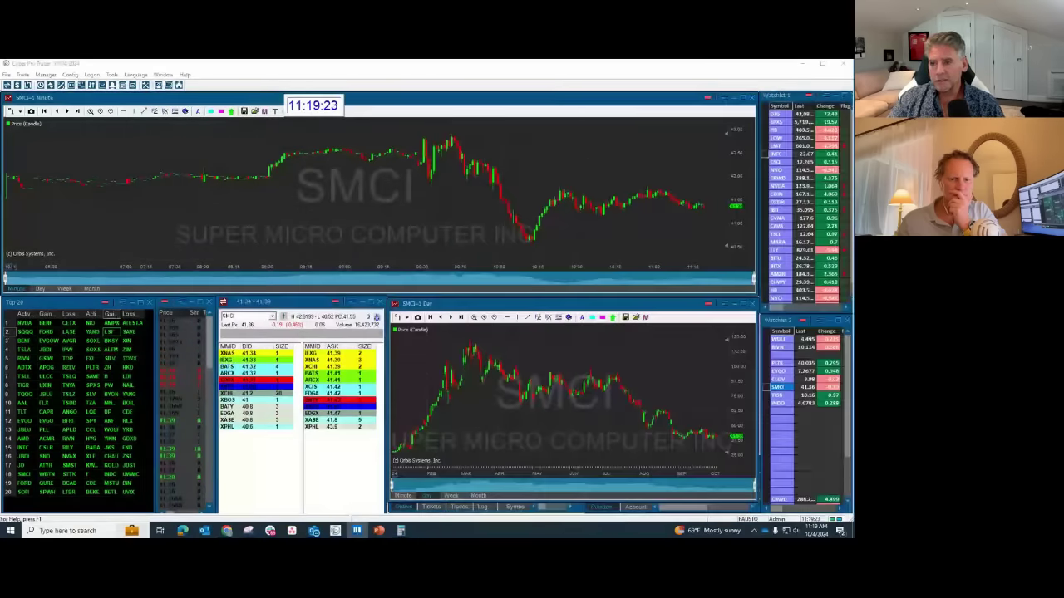
Step: Enlarge the SMCI one-minute chart and place a horizontal line at the morning peak near 09:40
left_click(744, 98)
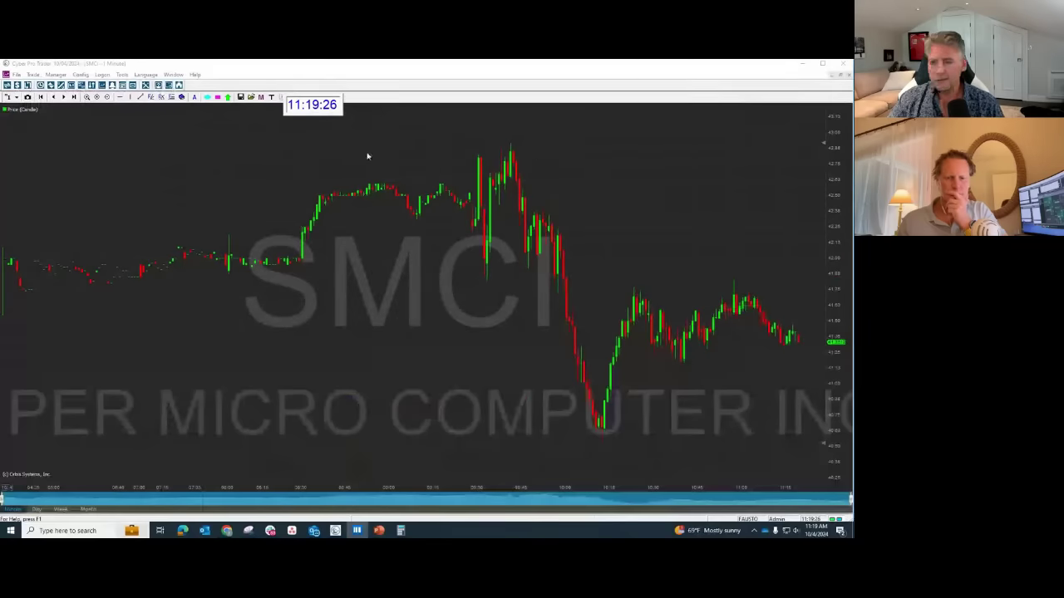
left_click(129, 97)
left_click(356, 293)
left_click_drag(361, 291, 418, 155)
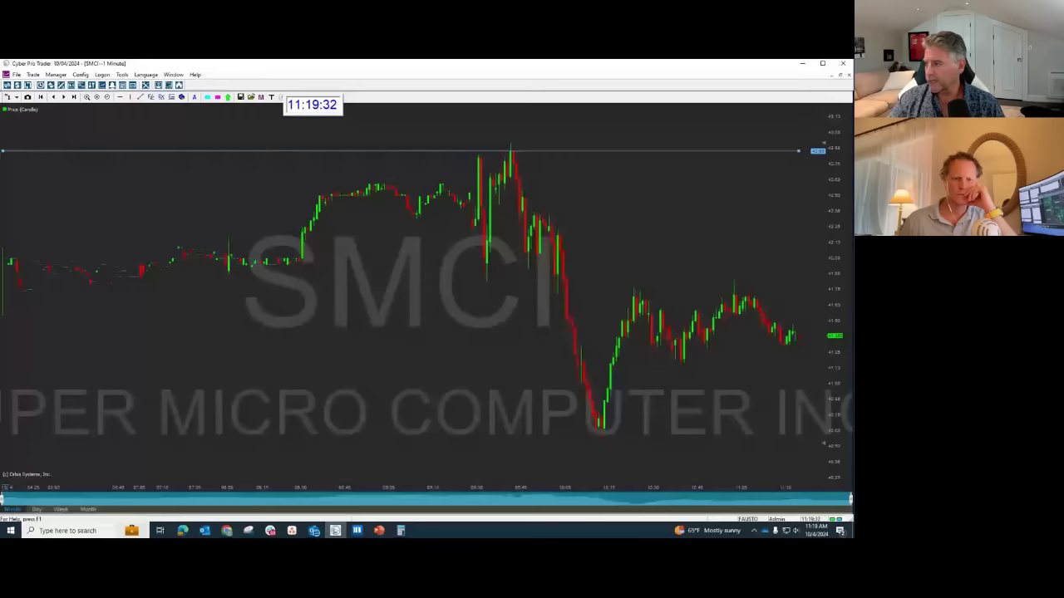
Step: Check the SMCI heatmap in Bookmap and add a second horizontal line at the one-minute chart's low after 10:00
left_click_drag(848, 95, 511, 92)
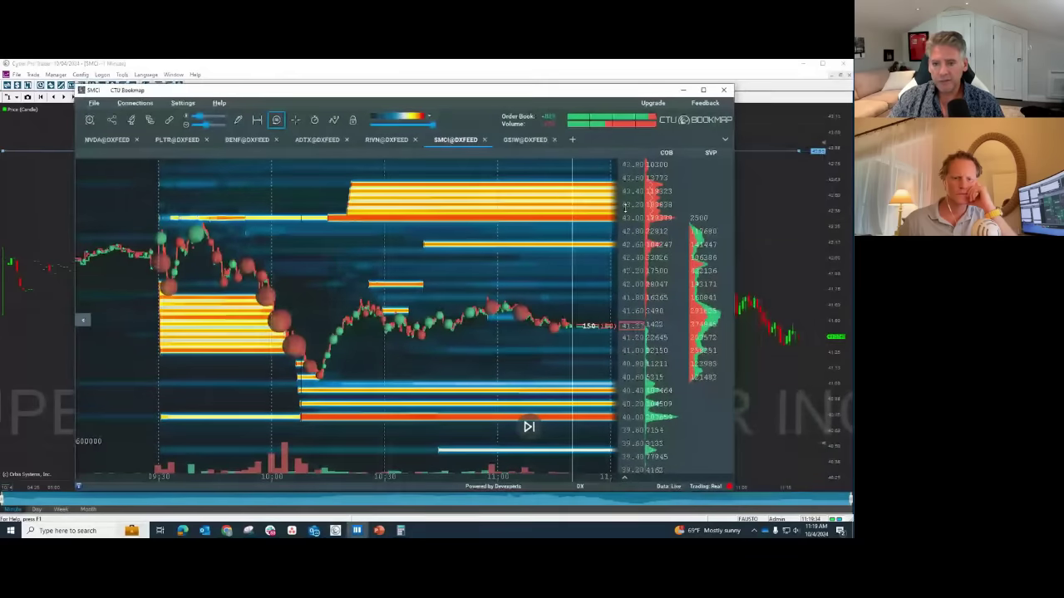
left_click_drag(419, 94, 848, 116)
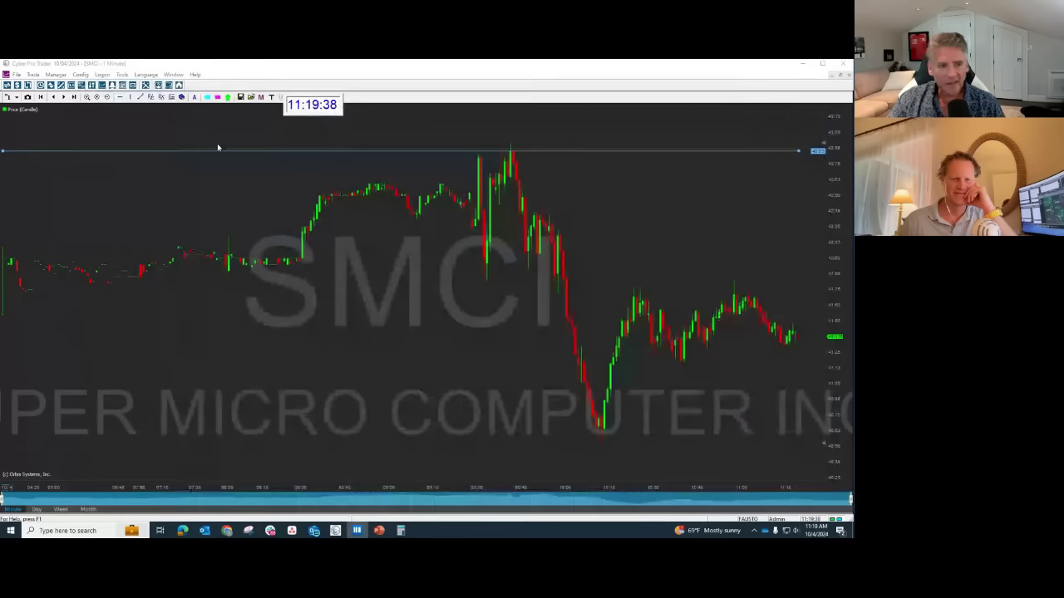
left_click(122, 98)
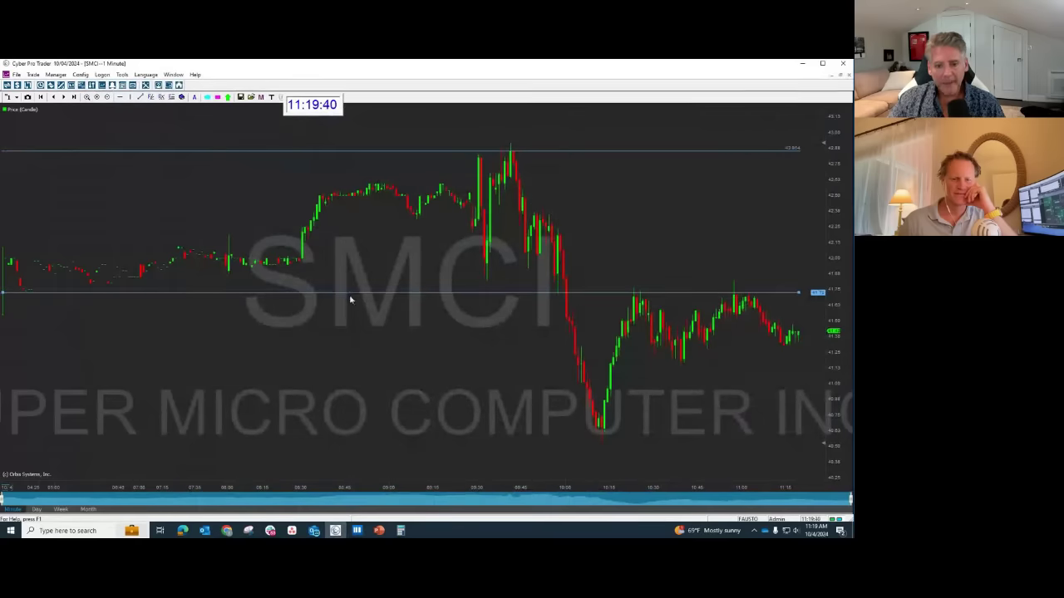
left_click_drag(353, 292, 390, 435)
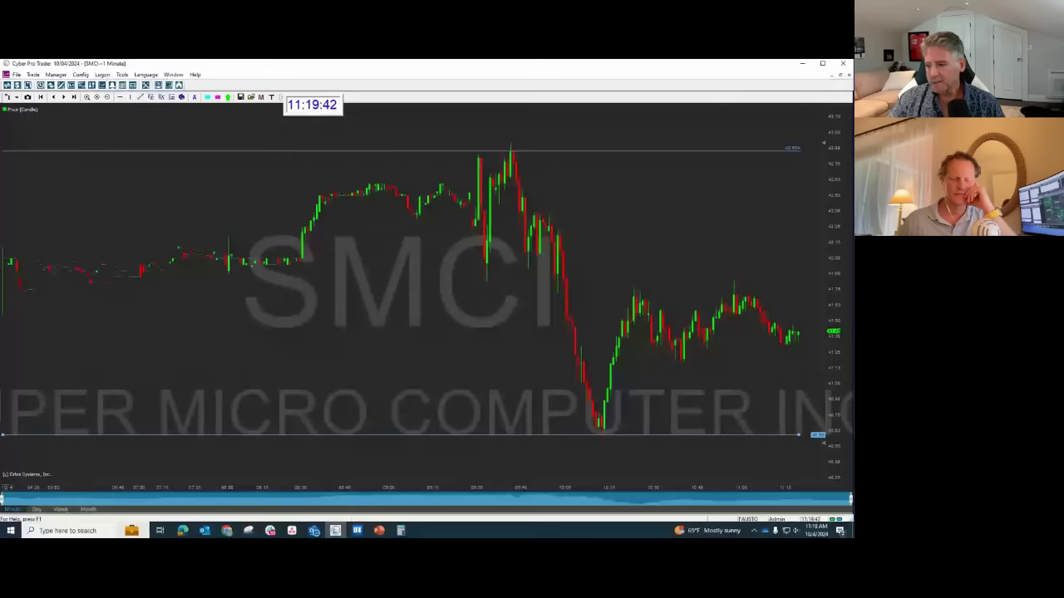
Step: Compare the marked SMCI high and low with the resting orders in Bookmap, and restore the Cyber Pro Trader chart layout
key("alt+Tab")
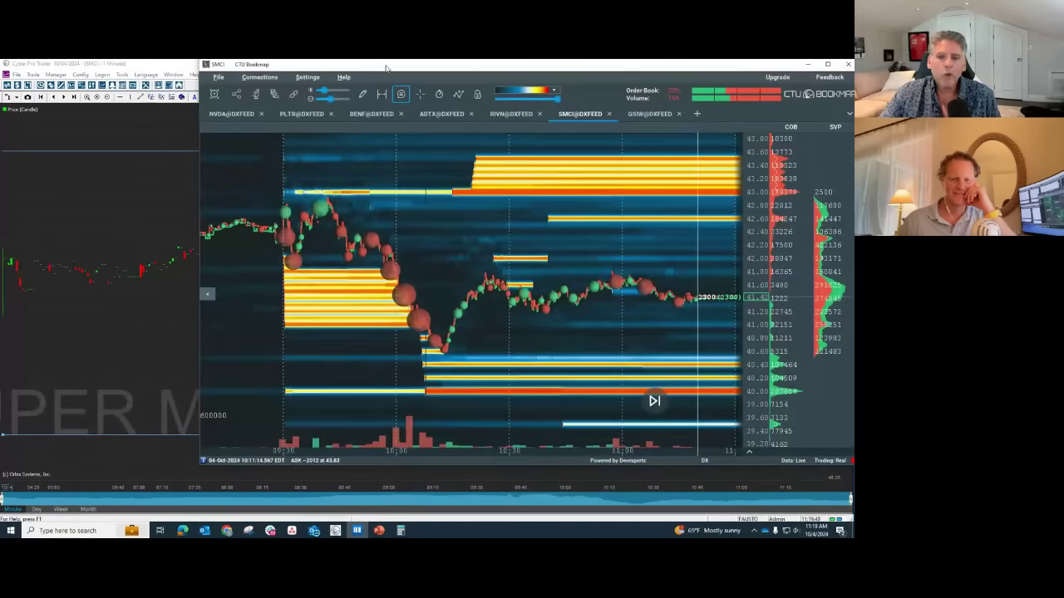
mouse_move(377, 69)
left_mouse_down()
mouse_move(503, 71)
mouse_move(374, 84)
left_mouse_up()
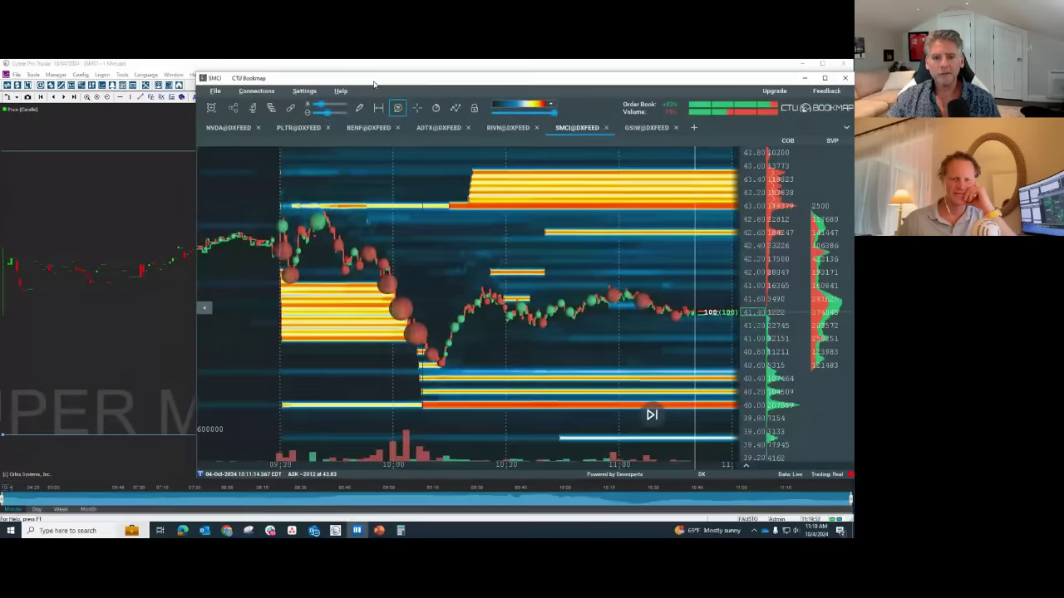
key("alt+Tab")
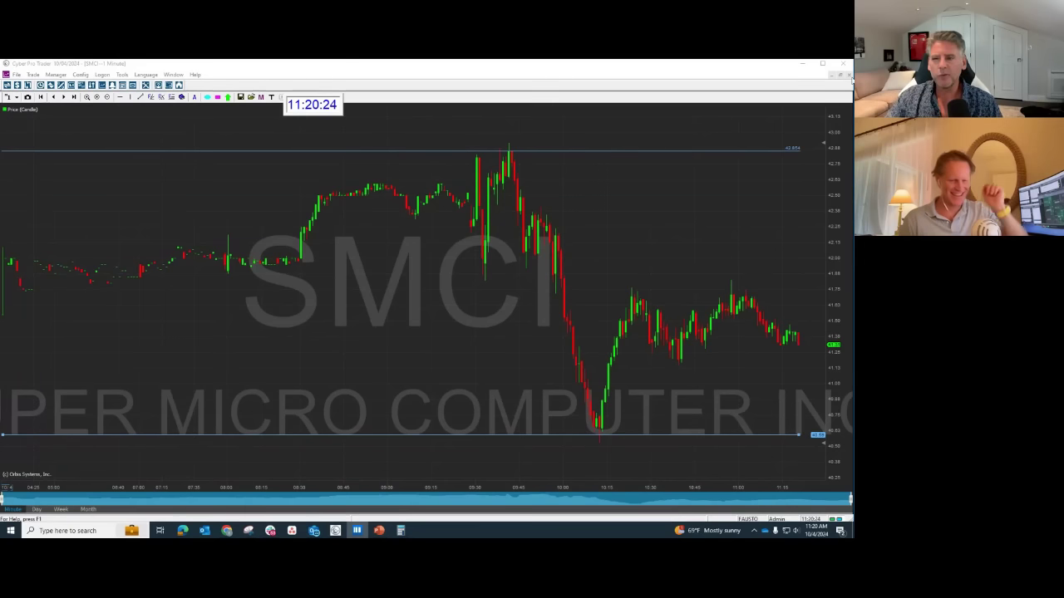
left_click(839, 76)
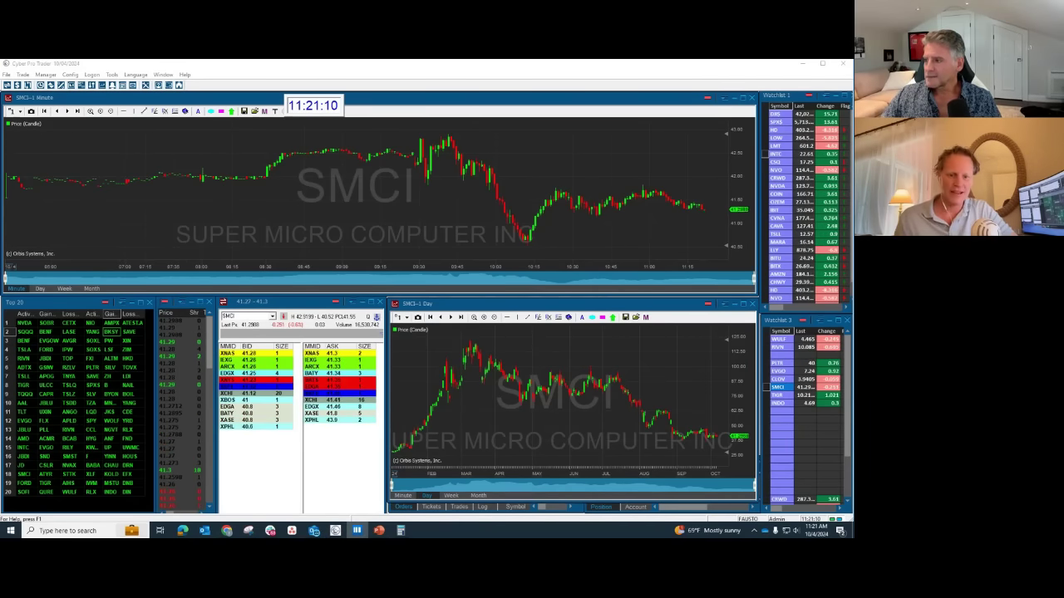
Step: Switch to Bookmap to examine the PLTR heatmap around the 40.00 level, and move the window off the workspace
key("alt+Tab")
left_click_drag(384, 112, 392, 109)
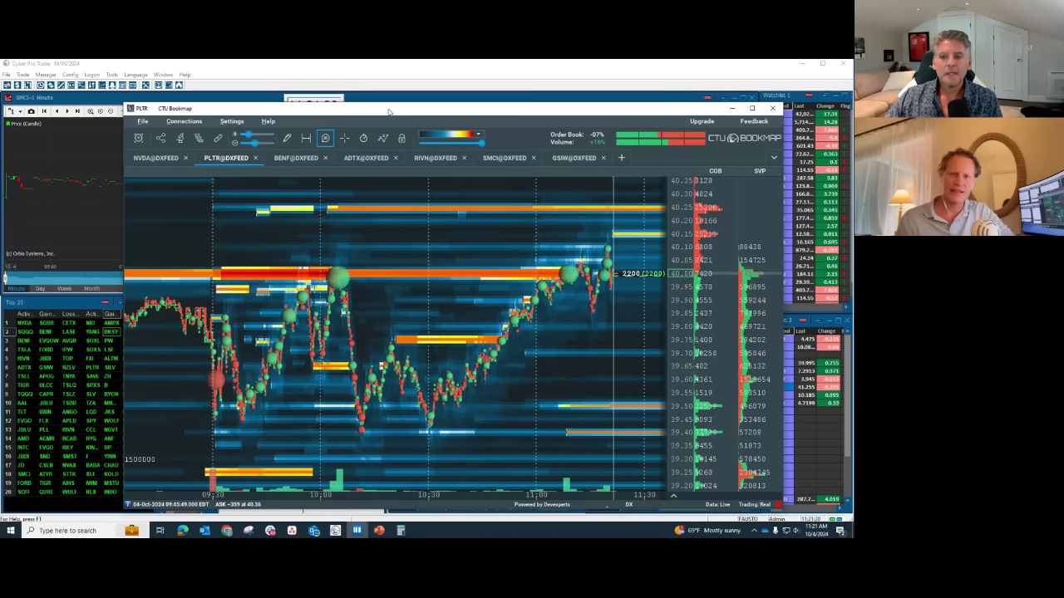
left_click_drag(388, 112, 389, 100)
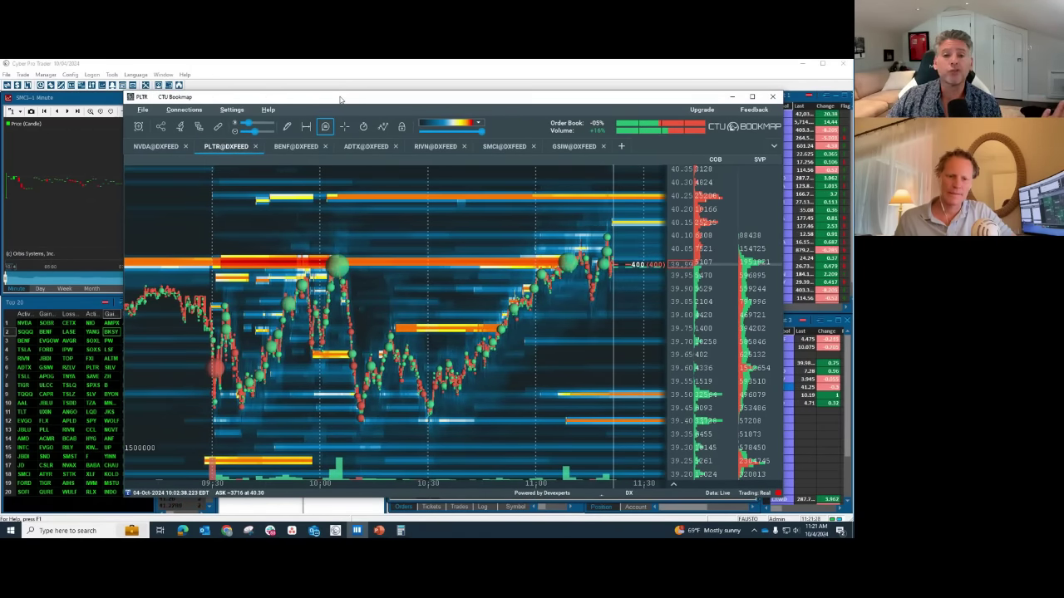
left_click_drag(340, 100, 847, 101)
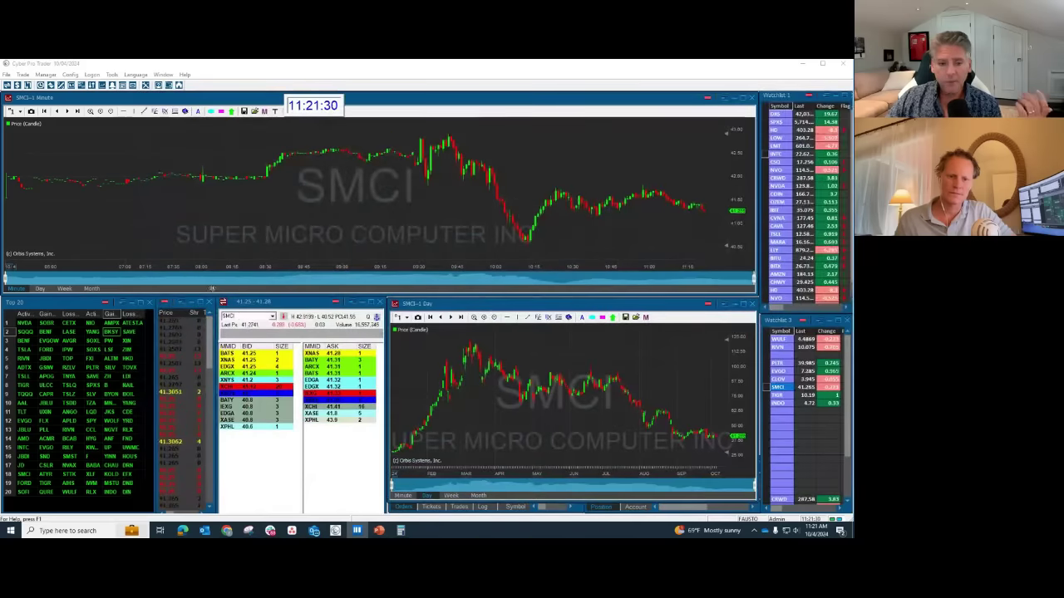
Step: Load the symbol PLTR in the Cyber Pro Trader workspace and view its daily chart enlarged
left_click(240, 317)
type("PLTR")
key("Return")
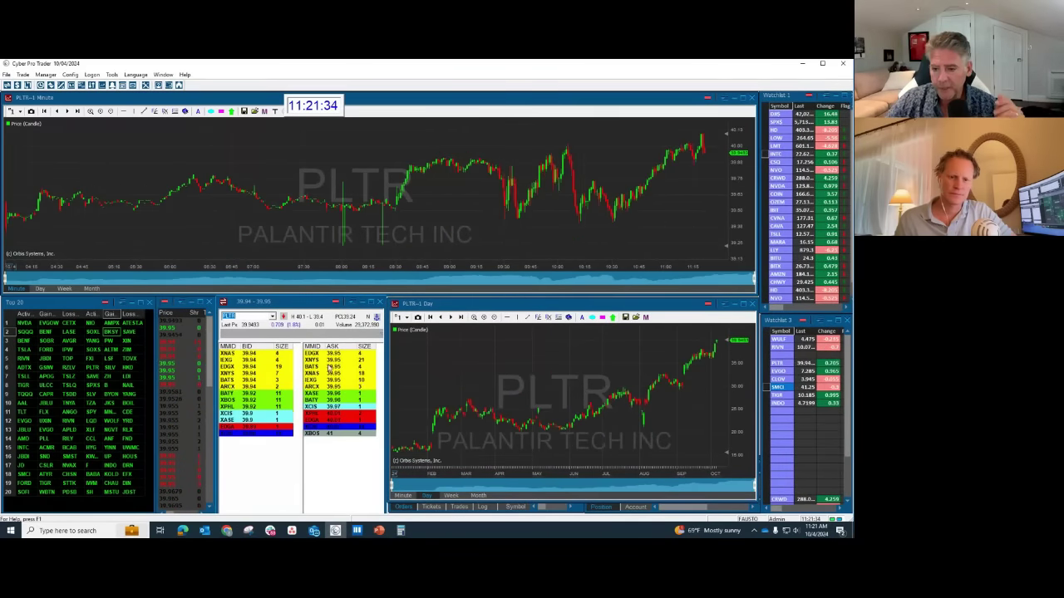
left_click(743, 305)
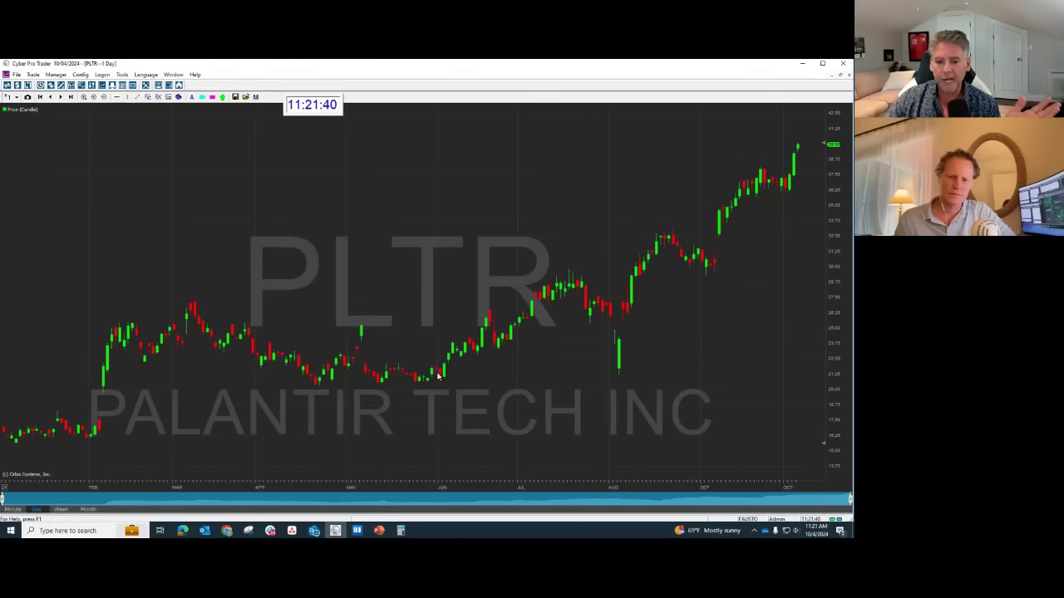
left_click_drag(791, 177, 791, 186)
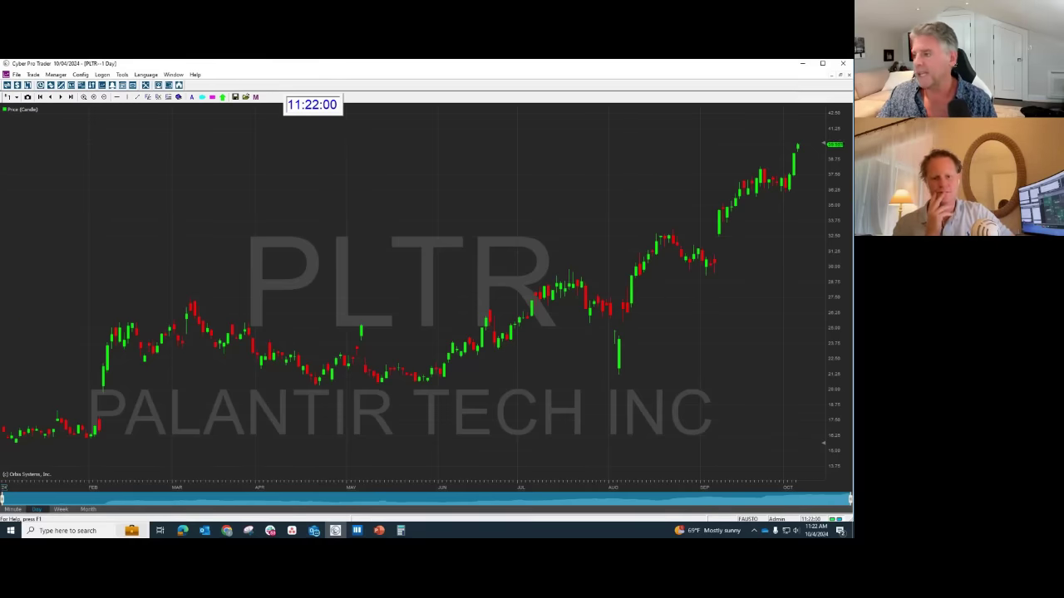
Step: Bring Bookmap over the PLTR daily chart to review the PLTR order book heatmap, and move it away again
left_click_drag(848, 112, 406, 93)
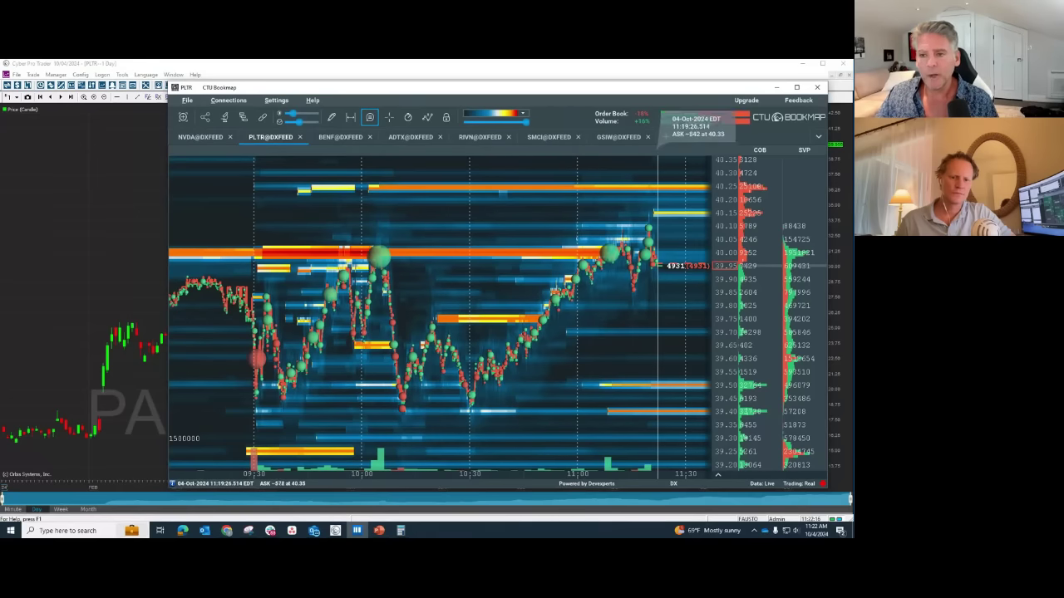
left_click_drag(377, 92, 393, 104)
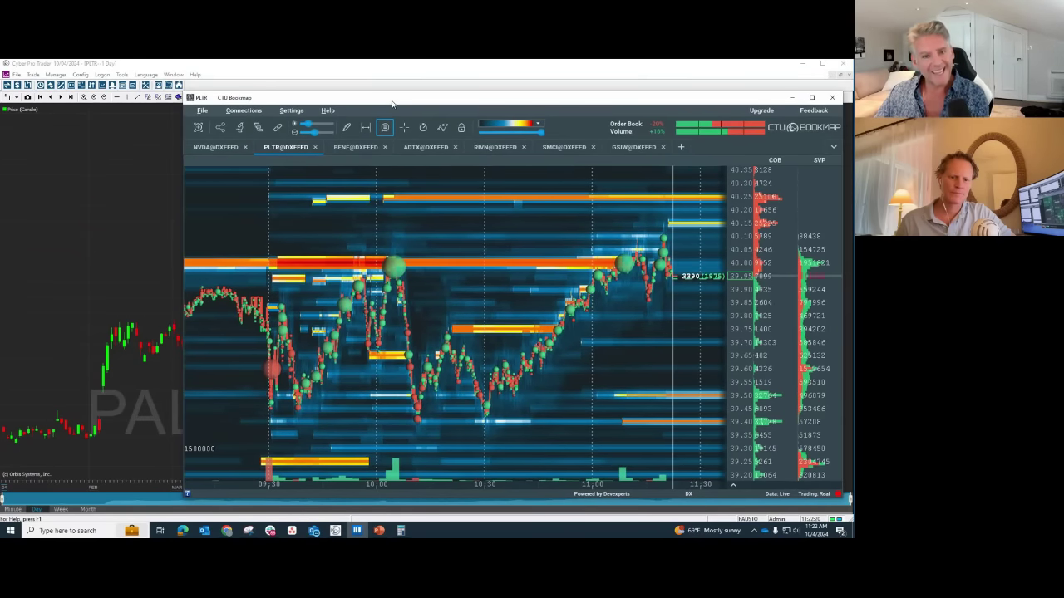
left_click_drag(392, 103, 848, 103)
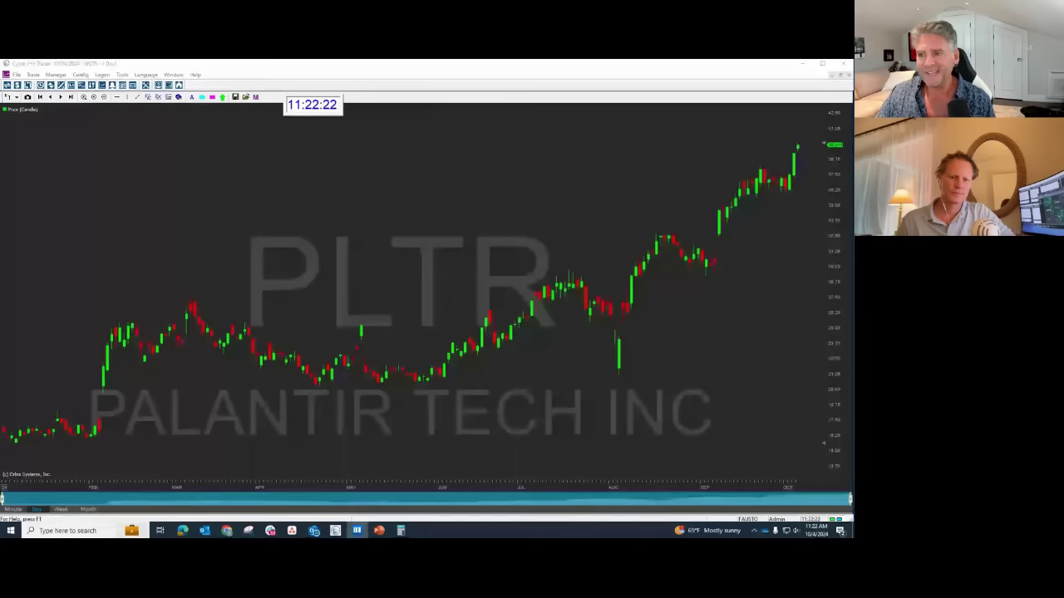
Step: Restore the multi-window chart layout and load SOXL followed by SOXS from the Top 20 list
left_click(841, 76)
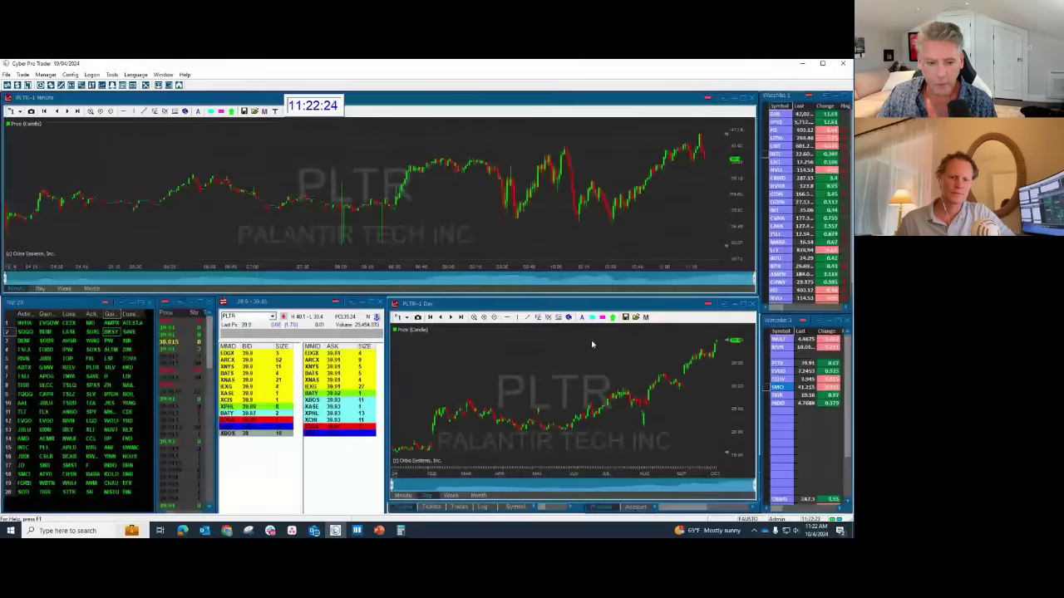
left_click(91, 332)
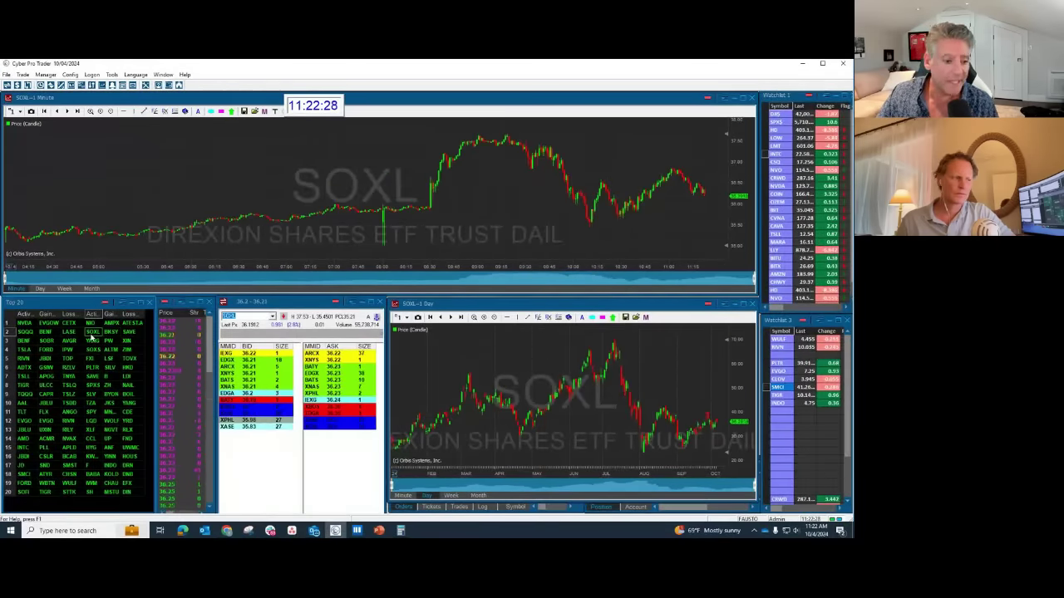
left_click(93, 350)
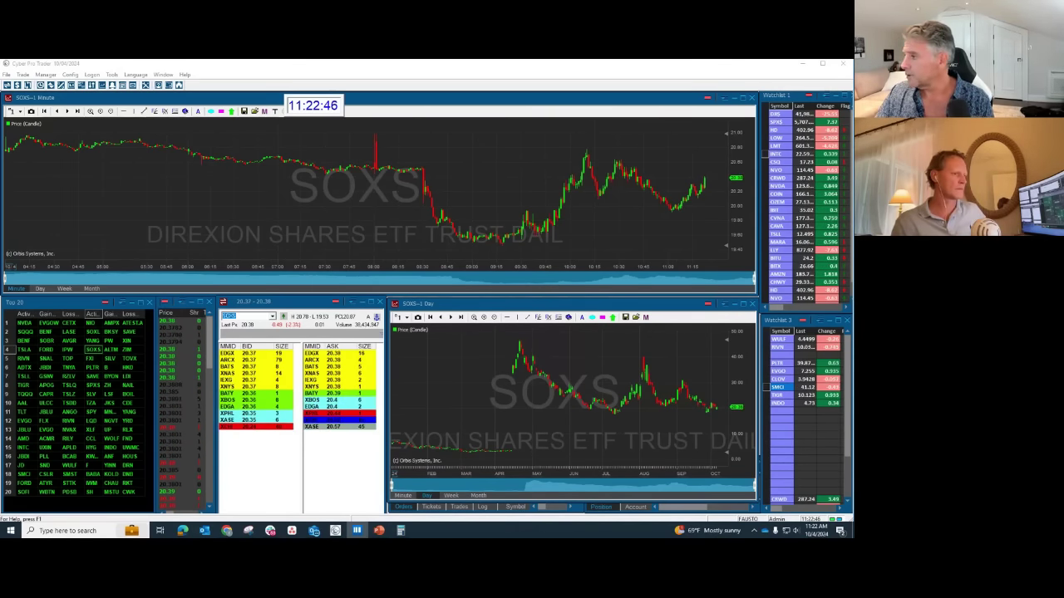
Step: Show the SOXS heatmap in Bookmap, maximize the window and widen the visible price and time range
key("alt+Tab")
left_click_drag(435, 138, 474, 110)
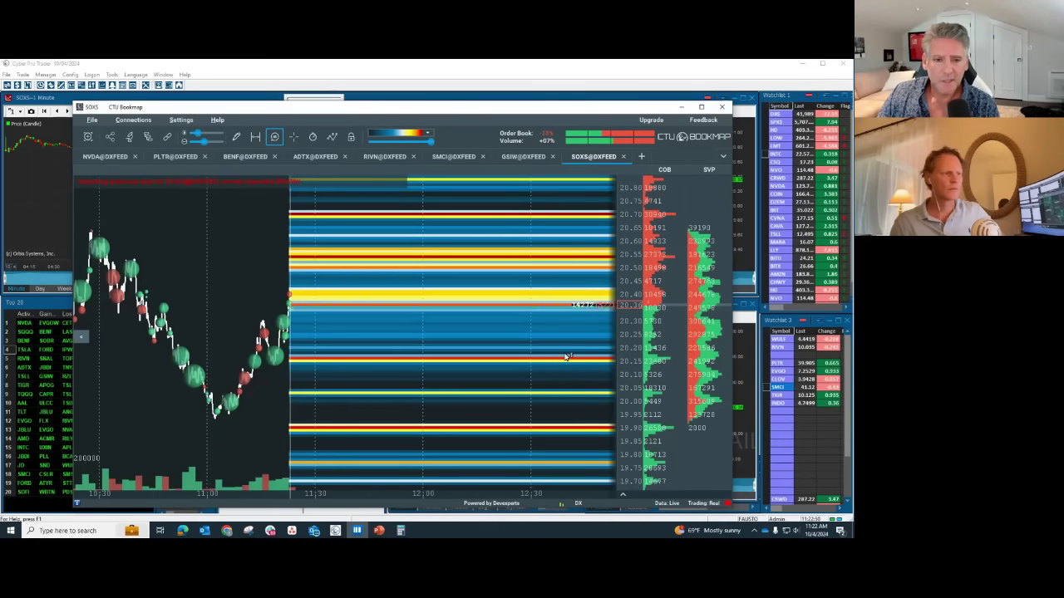
left_click(700, 106)
scroll(324, 293, "down", 3)
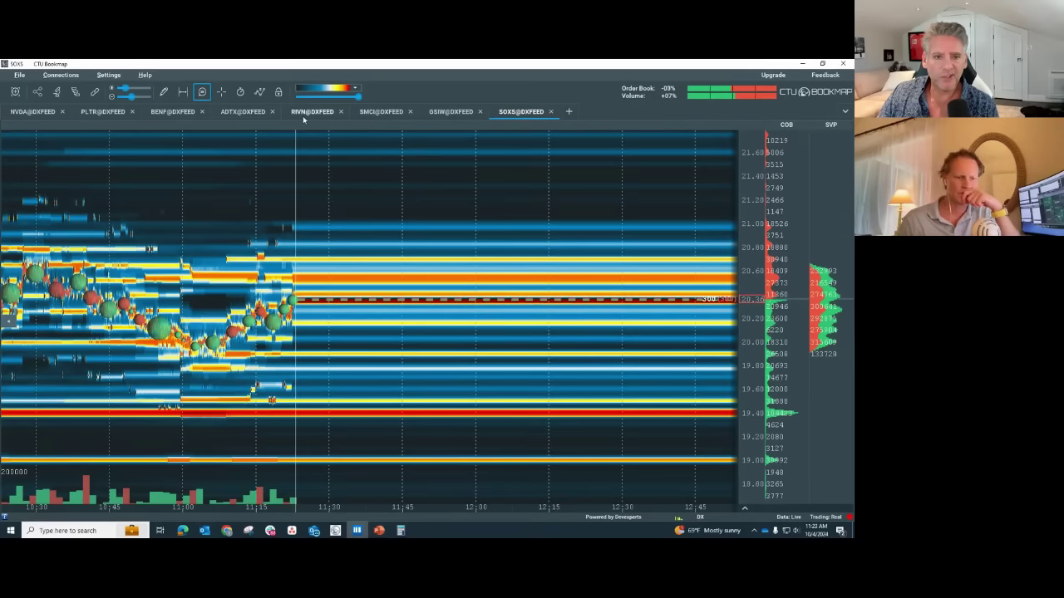
Step: Compare the NVDA heatmap with SOXS, and examine the SOXS resting orders across a wider price range before narrowing it again
left_click(33, 111)
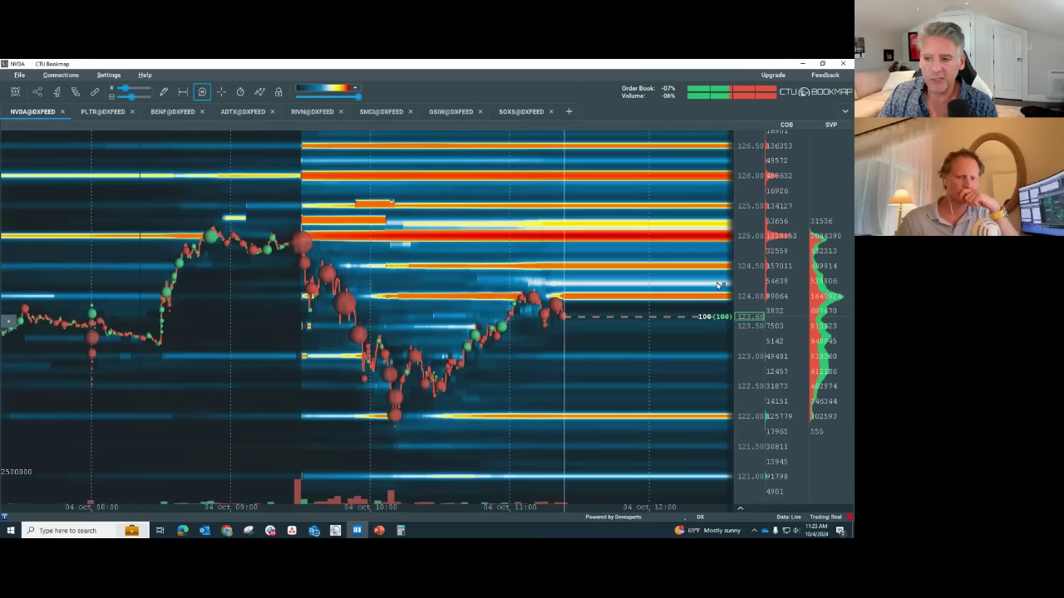
left_click(507, 112)
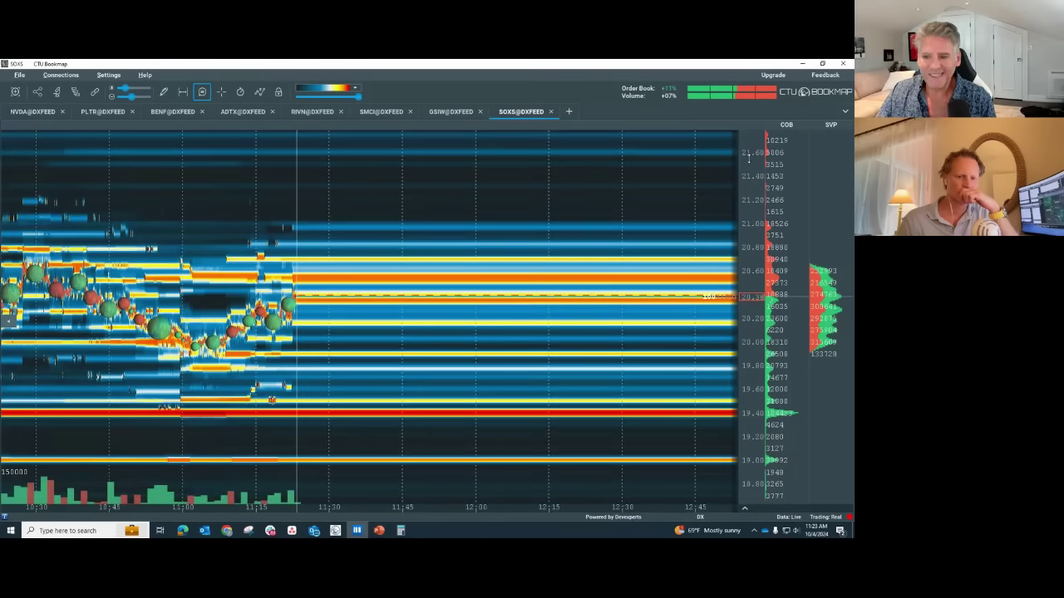
scroll(748, 158, "down", 3)
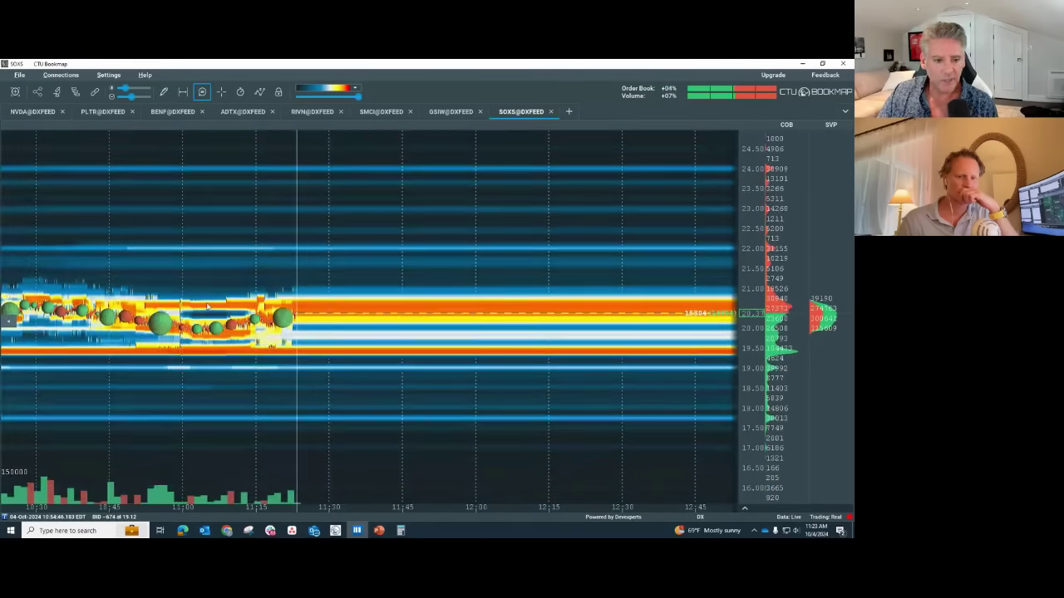
scroll(755, 199, "down", 4)
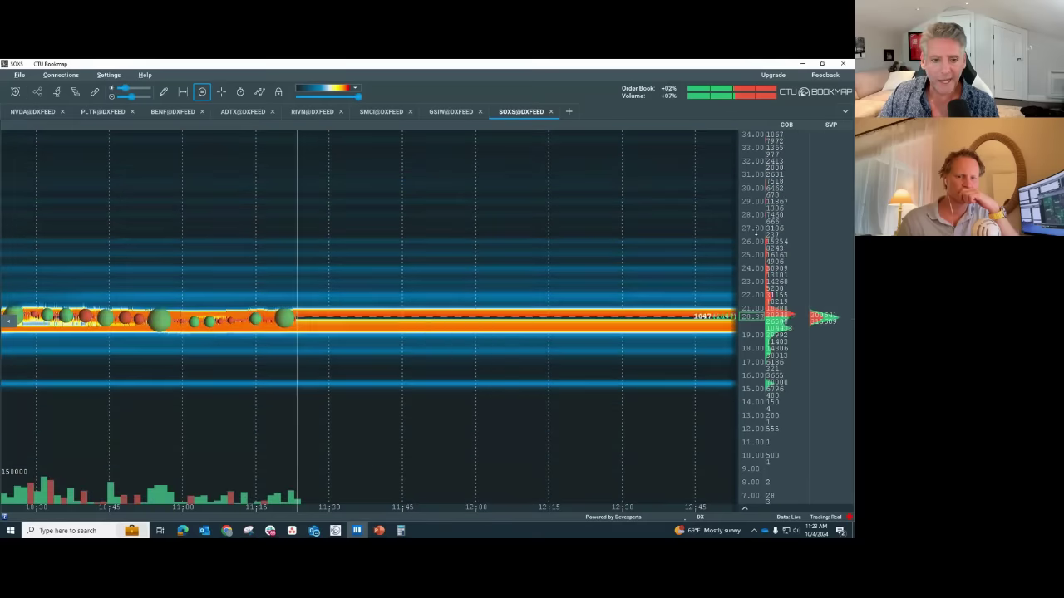
scroll(756, 227, "up", 5)
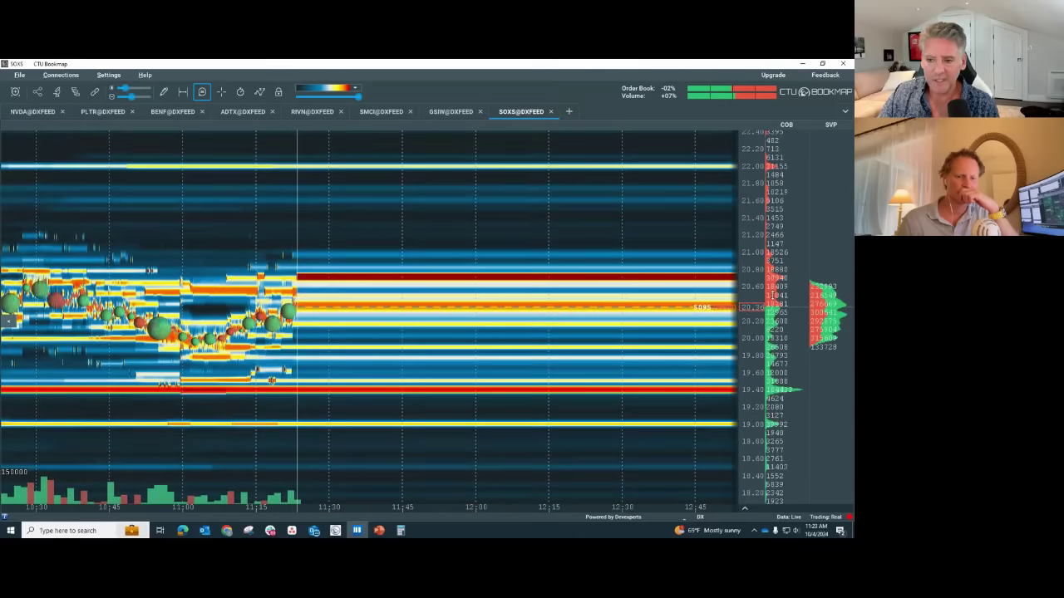